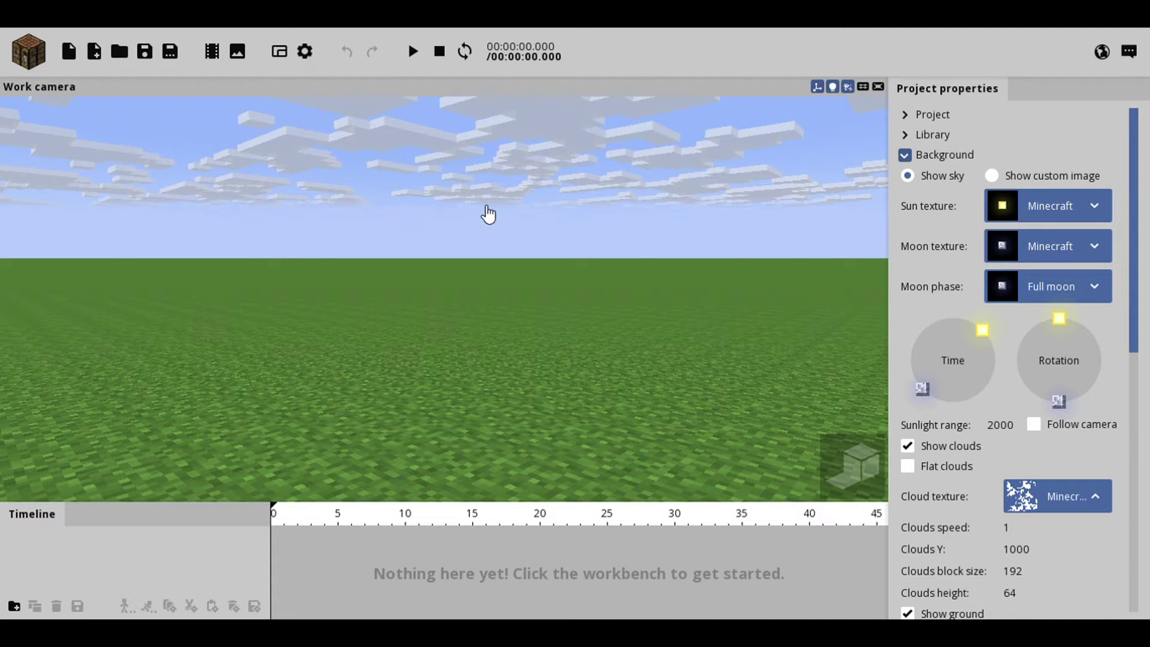
pyautogui.moveTo(484, 262); pyautogui.dragTo(474, 318)
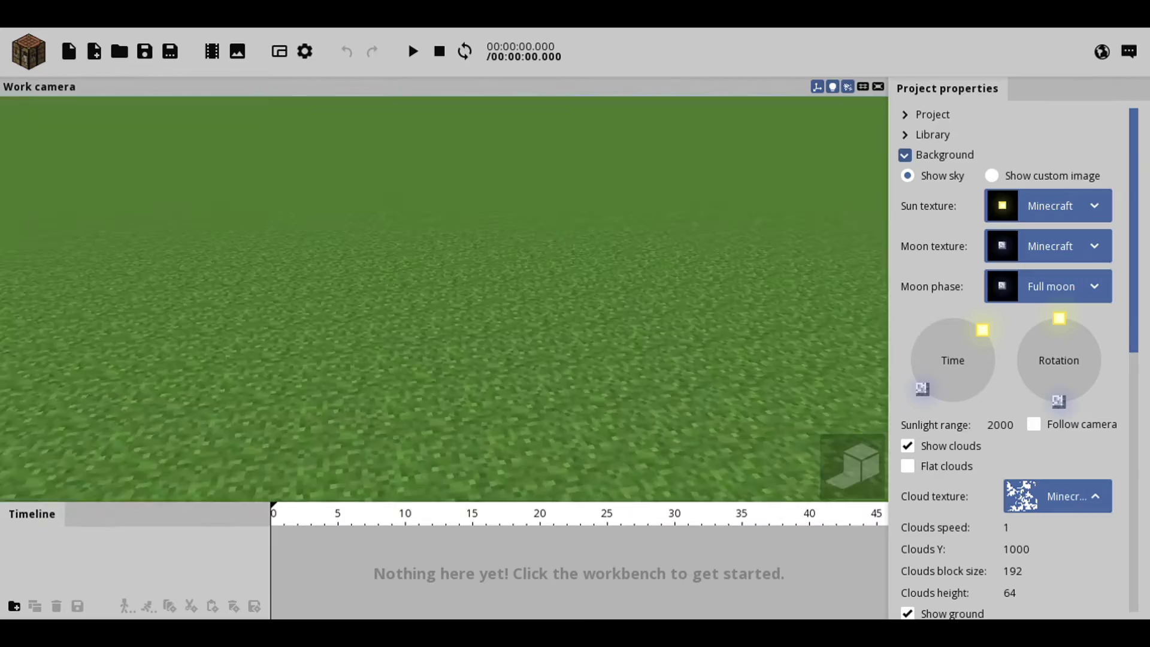
pyautogui.moveTo(503, 300)
pyautogui.mouseDown(button='right')
pyautogui.moveTo(503, 197)
pyautogui.moveTo(504, 295)
pyautogui.mouseUp(button='right')
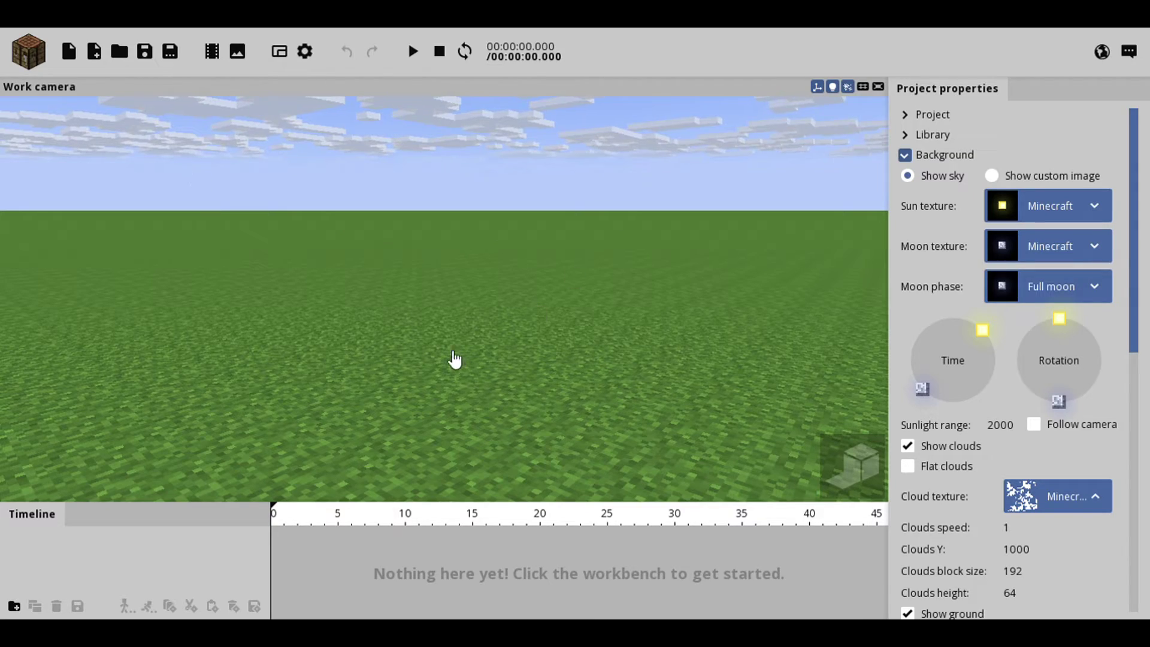
pyautogui.moveTo(518, 292); pyautogui.dragTo(524, 384)
pyautogui.moveTo(587, 280); pyautogui.dragTo(625, 181)
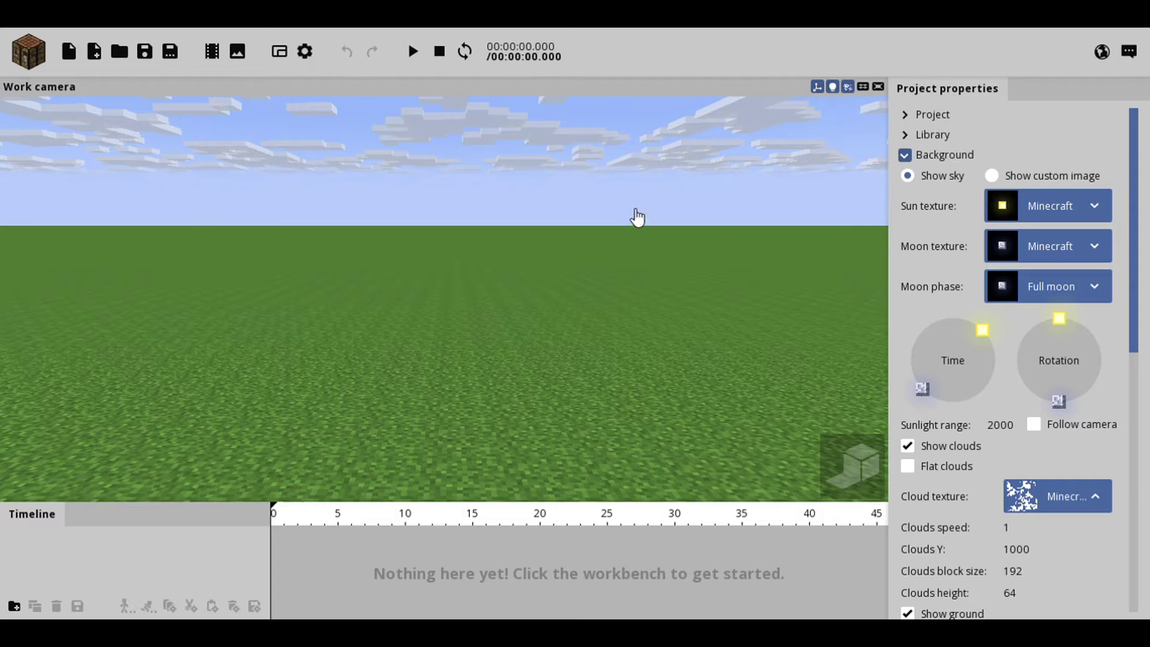
pyautogui.moveTo(605, 309); pyautogui.dragTo(619, 287)
pyautogui.moveTo(620, 295); pyautogui.dragTo(569, 298, button='right')
# Step: Add a Human character with the Minecraft skin to the scene
pyautogui.click(28, 50)
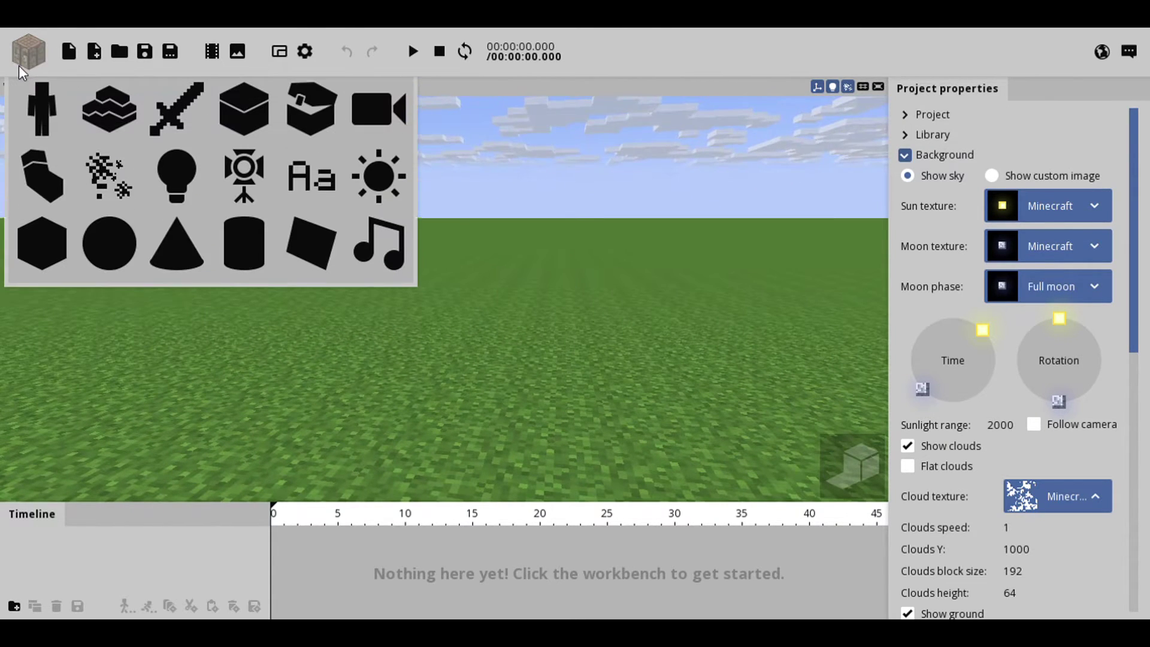
pyautogui.click(41, 110)
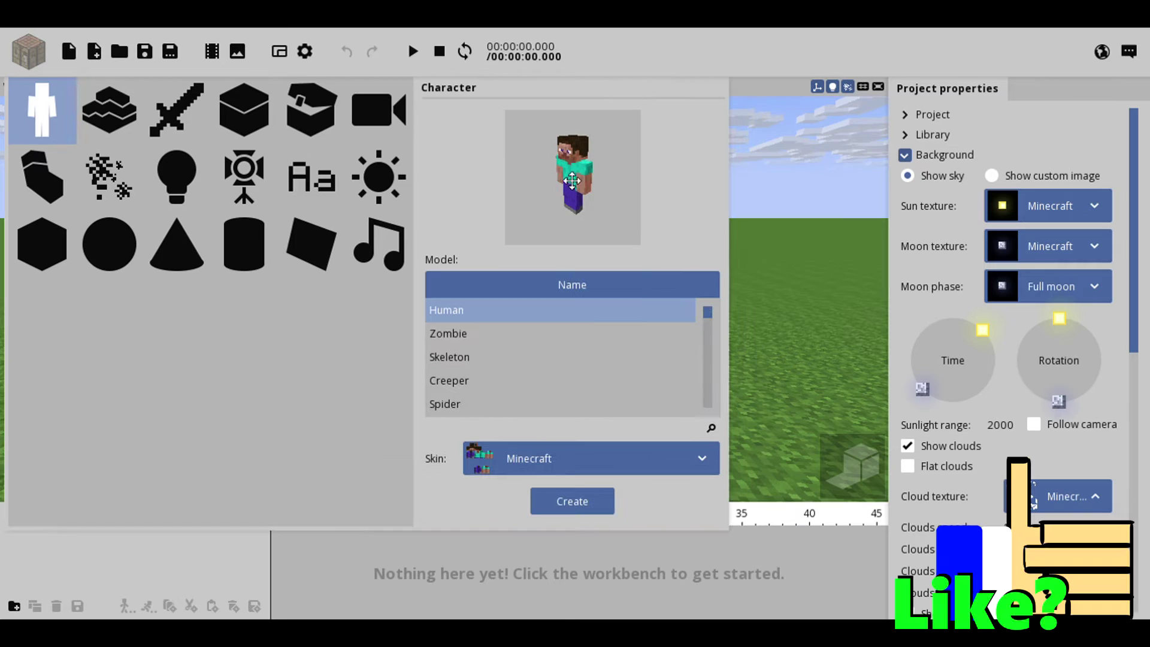
pyautogui.click(689, 462)
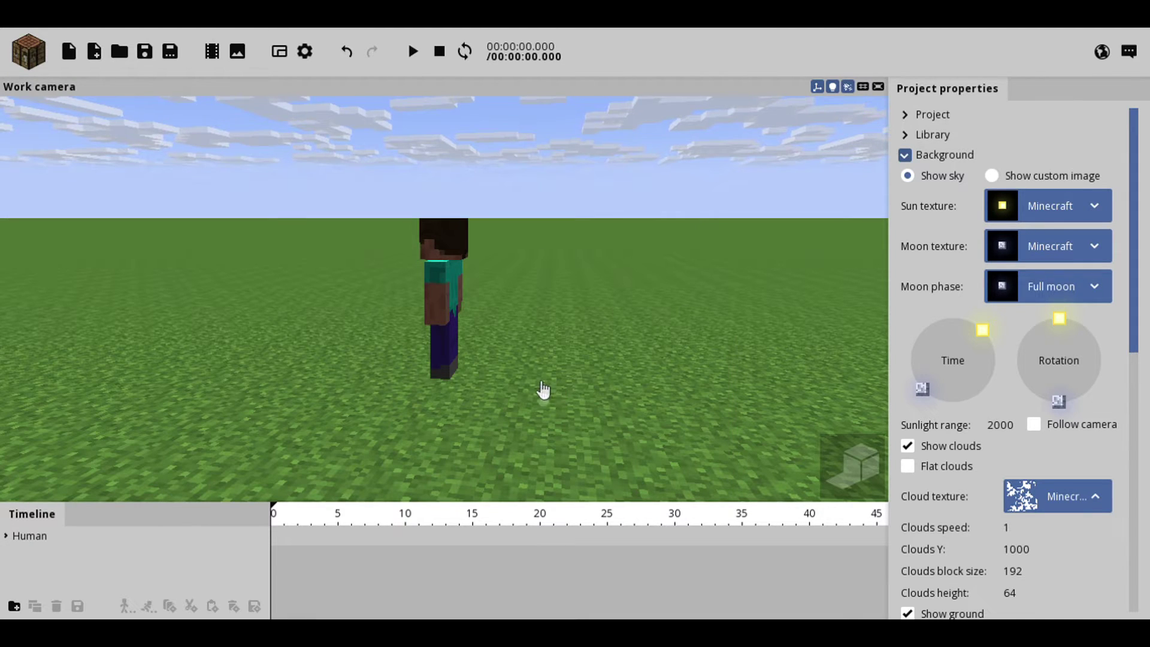
pyautogui.moveTo(562, 415); pyautogui.dragTo(609, 429)
pyautogui.scroll(5, 603, 359)
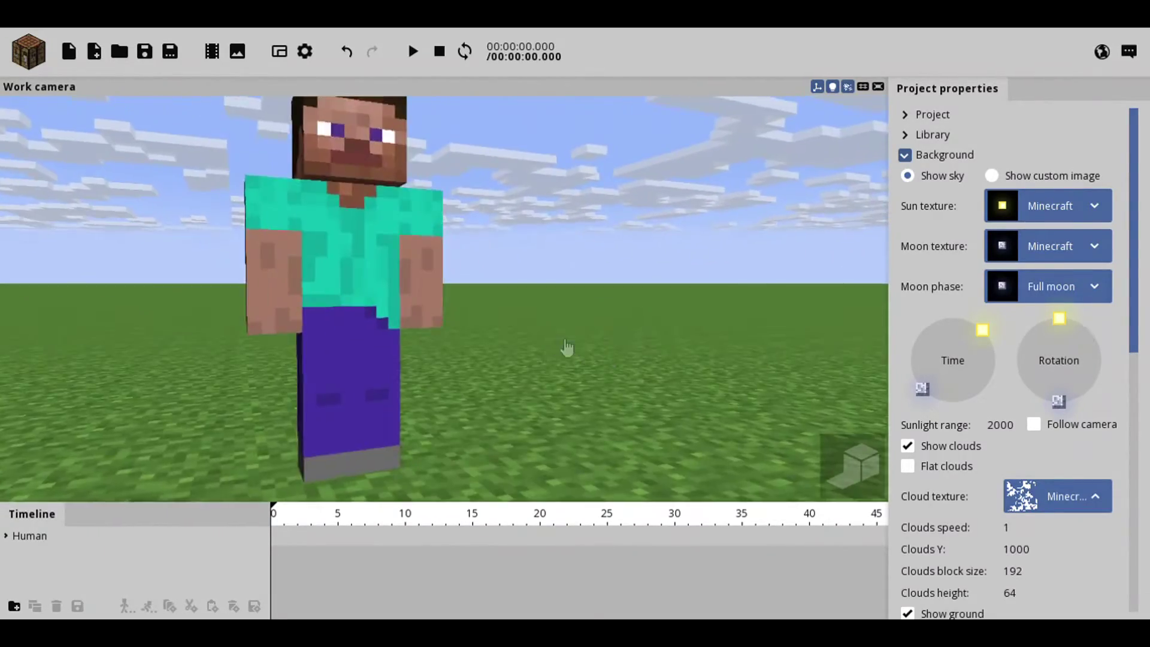
pyautogui.moveTo(568, 352); pyautogui.dragTo(621, 361)
pyautogui.moveTo(759, 423); pyautogui.dragTo(652, 335)
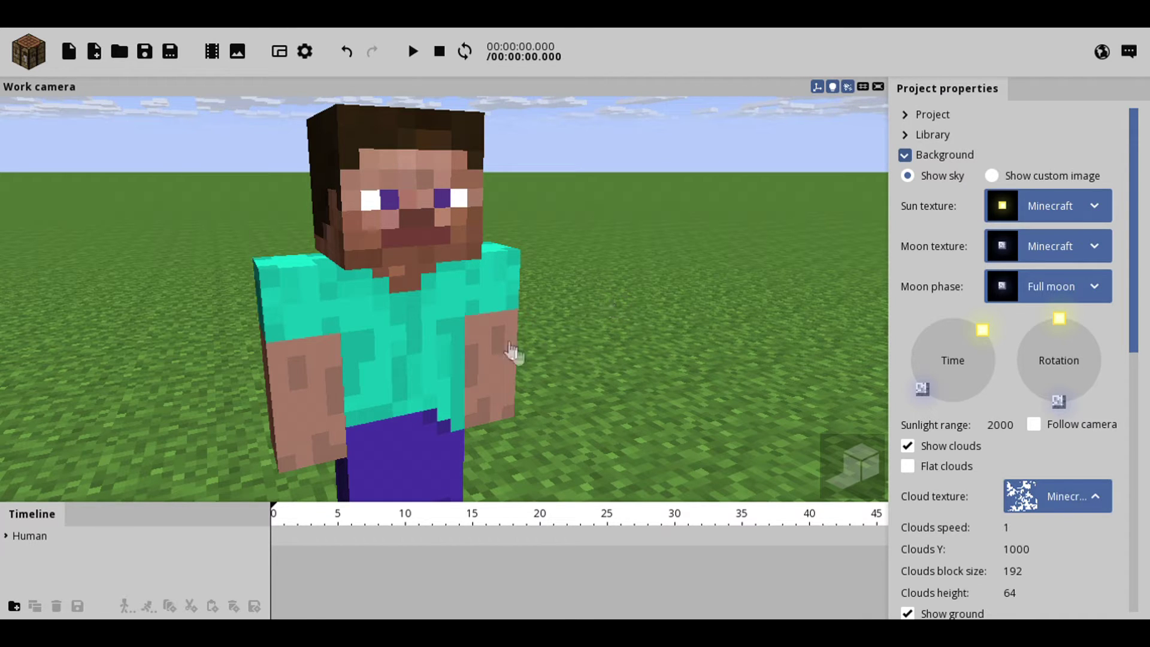
pyautogui.moveTo(600, 347); pyautogui.dragTo(629, 336)
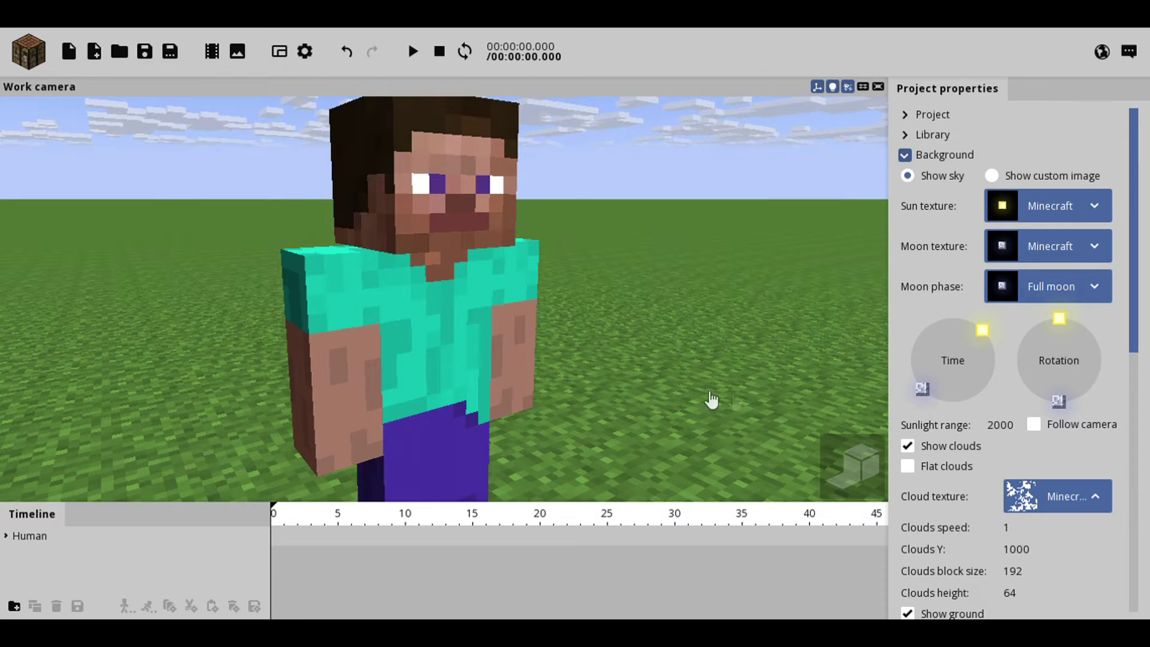
pyautogui.moveTo(745, 403); pyautogui.dragTo(739, 398, button='right')
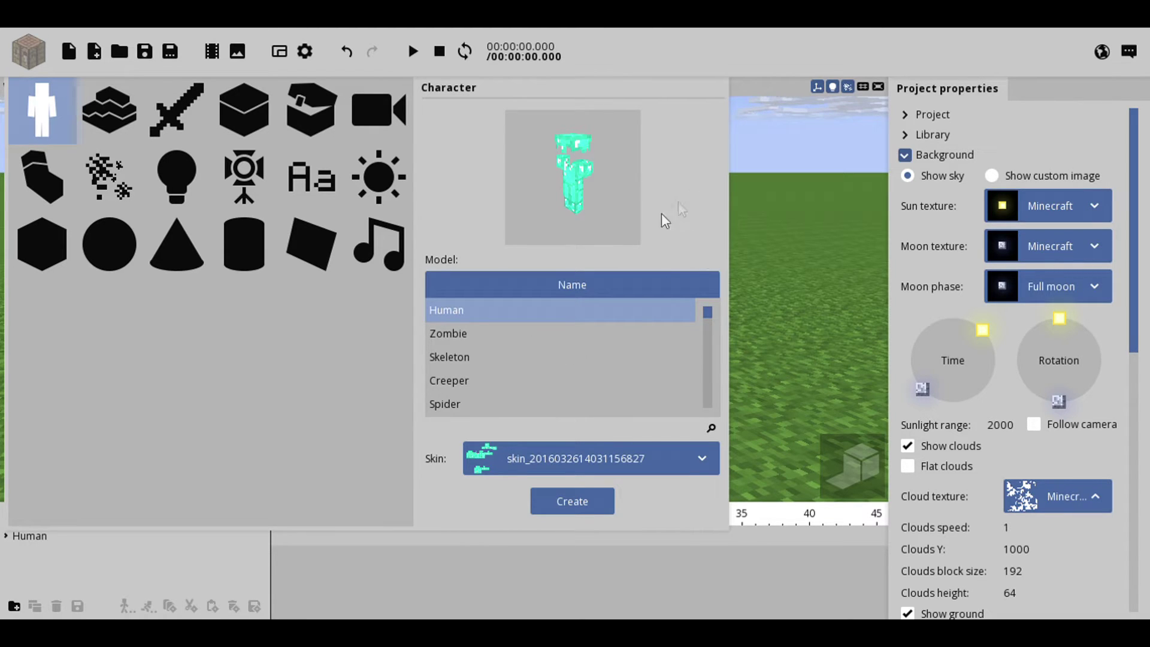
pyautogui.click(575, 503)
pyautogui.moveTo(583, 442)
pyautogui.mouseDown()
pyautogui.moveTo(515, 419)
pyautogui.moveTo(583, 442)
pyautogui.mouseUp()
pyautogui.click(462, 411)
pyautogui.moveTo(462, 411); pyautogui.dragTo(466, 400)
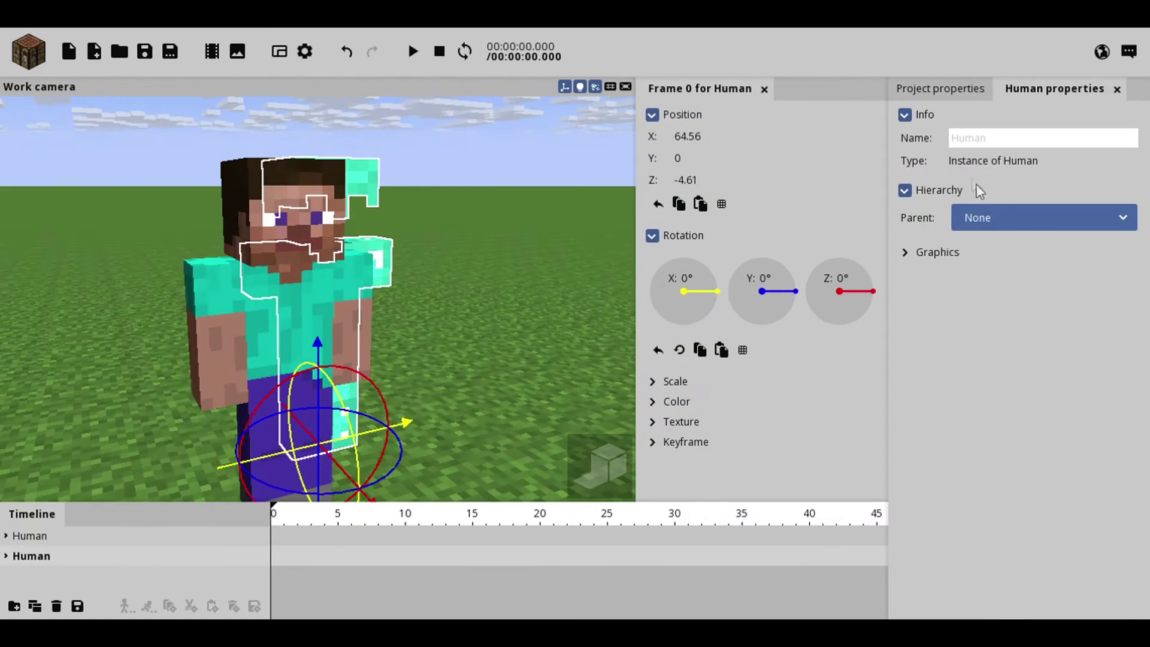
pyautogui.click(1009, 219)
pyautogui.click(1006, 271)
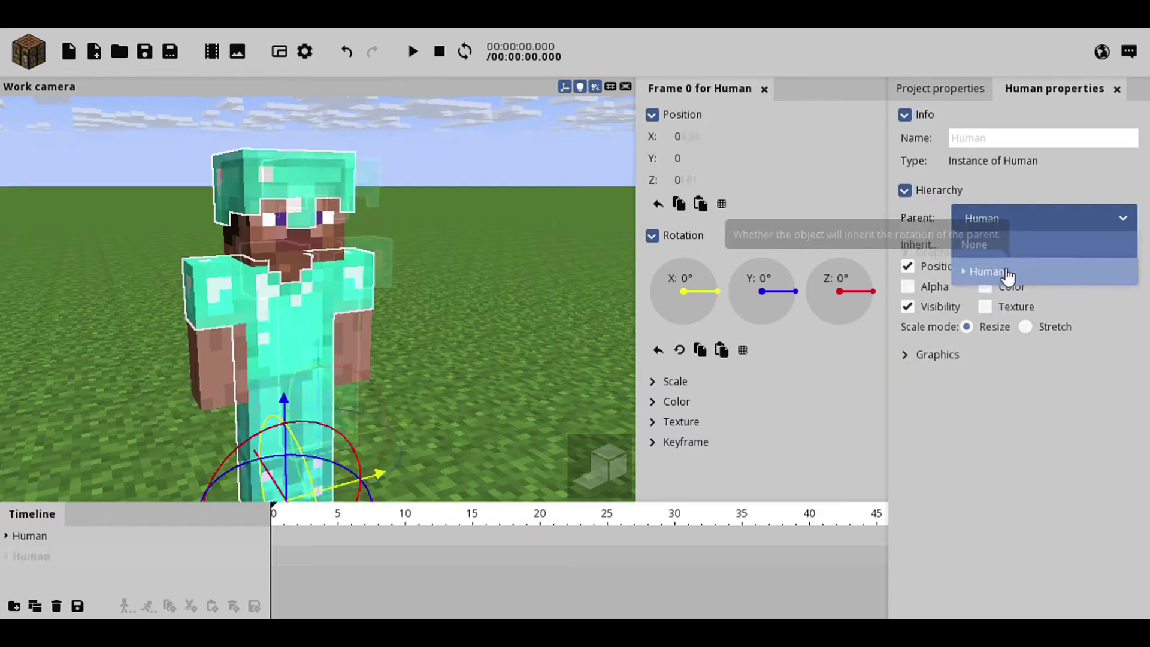
pyautogui.click(543, 364)
# Step: Set the alpha of the armor character's Body to 0%
pyautogui.moveTo(542, 364); pyautogui.dragTo(335, 362)
pyautogui.moveTo(542, 364); pyautogui.dragTo(537, 362, button='right')
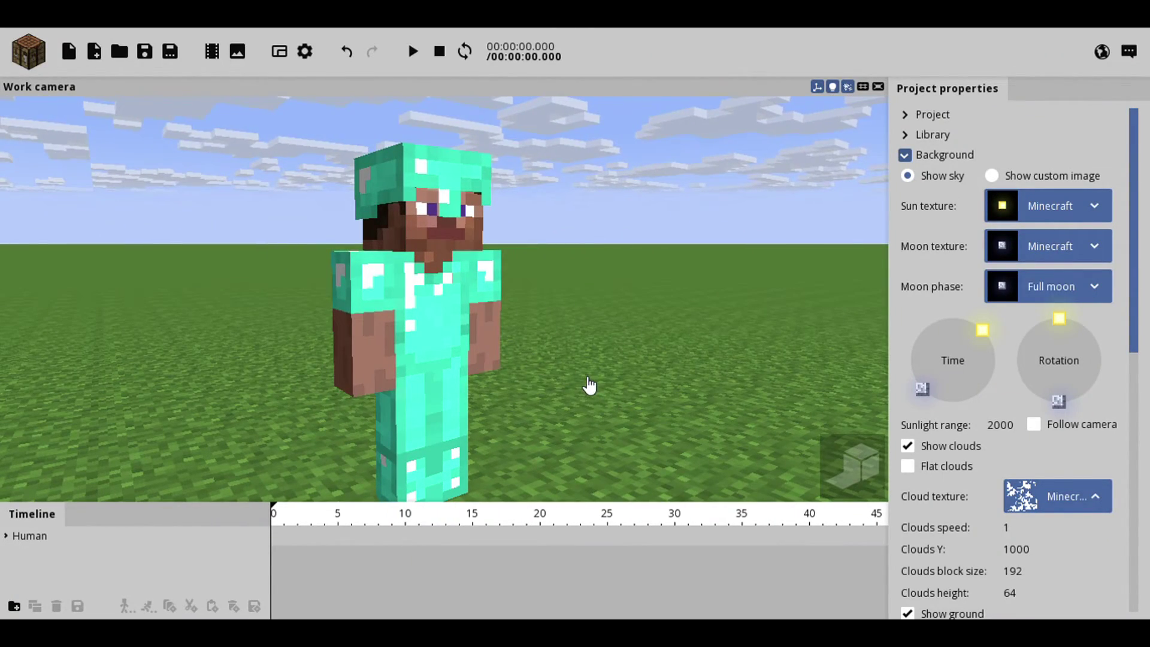
pyautogui.moveTo(632, 362); pyautogui.dragTo(542, 303, button='right')
pyautogui.click(479, 220)
pyautogui.click(382, 217)
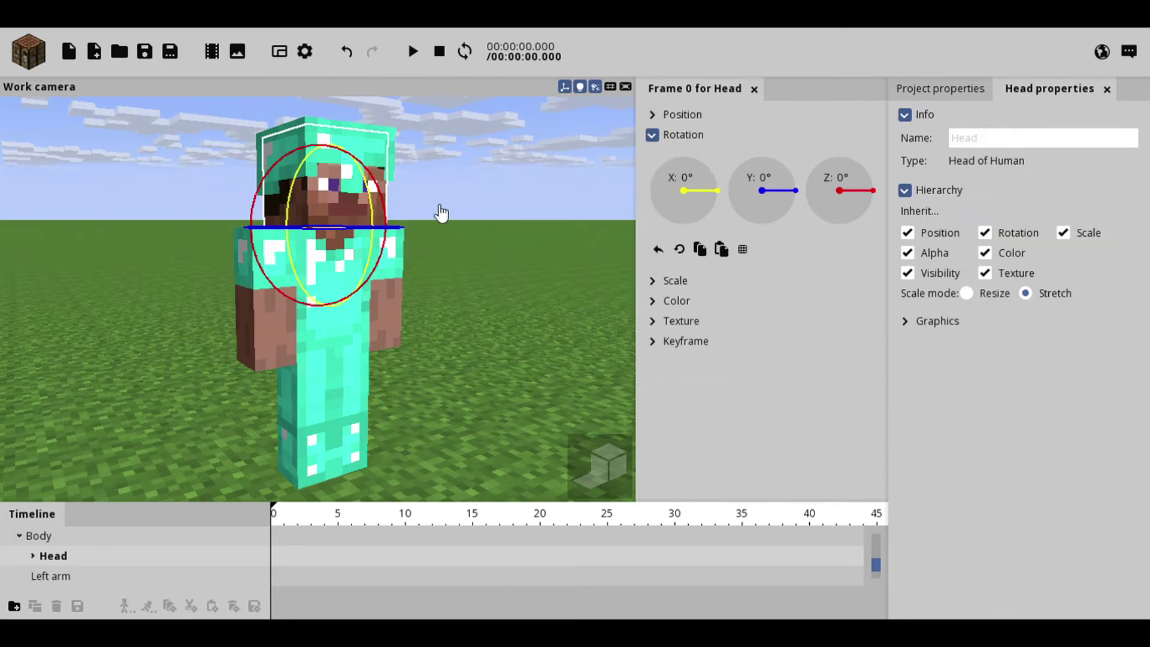
pyautogui.click(436, 231)
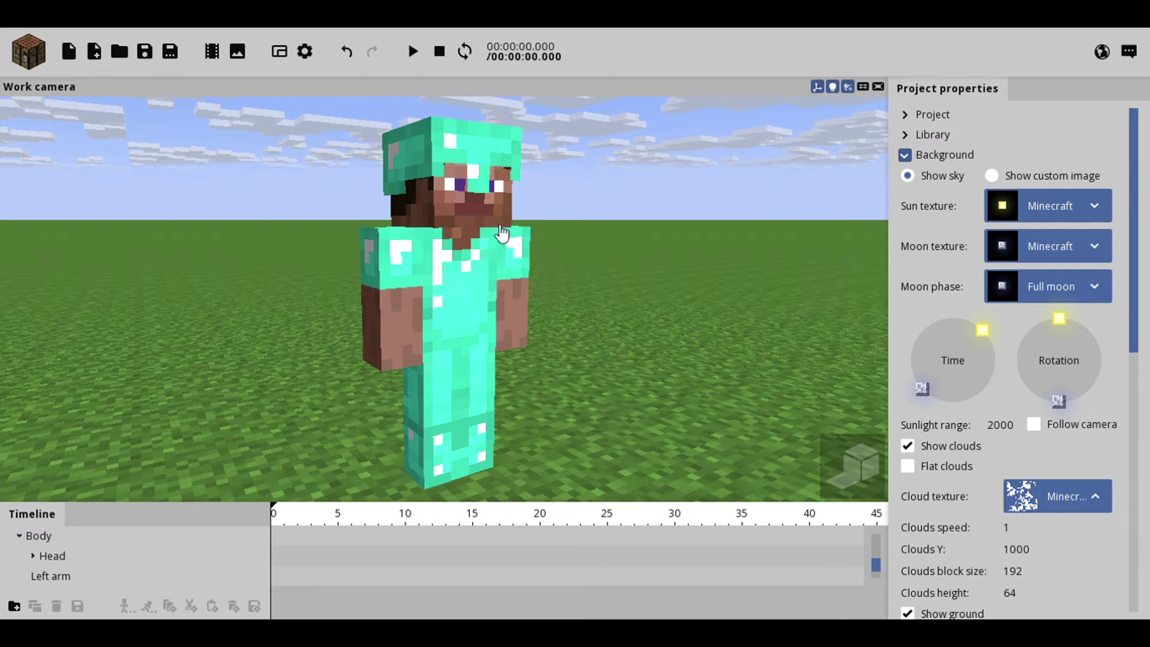
pyautogui.click(528, 264)
pyautogui.click(393, 280)
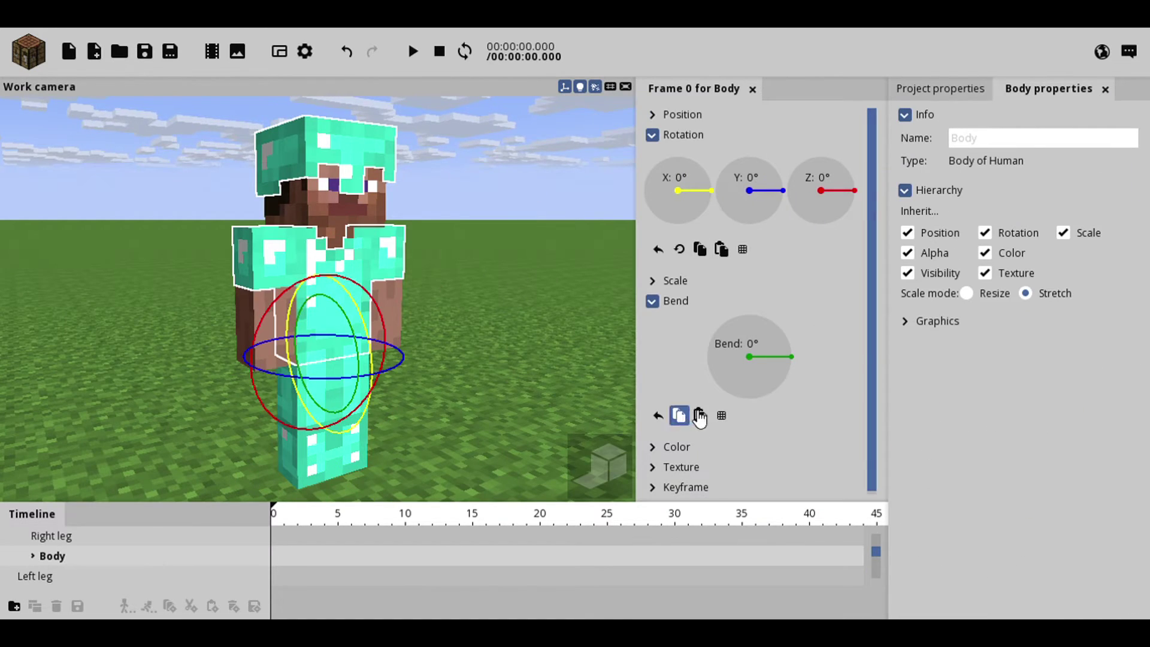
pyautogui.click(679, 448)
pyautogui.moveTo(797, 475); pyautogui.dragTo(677, 471)
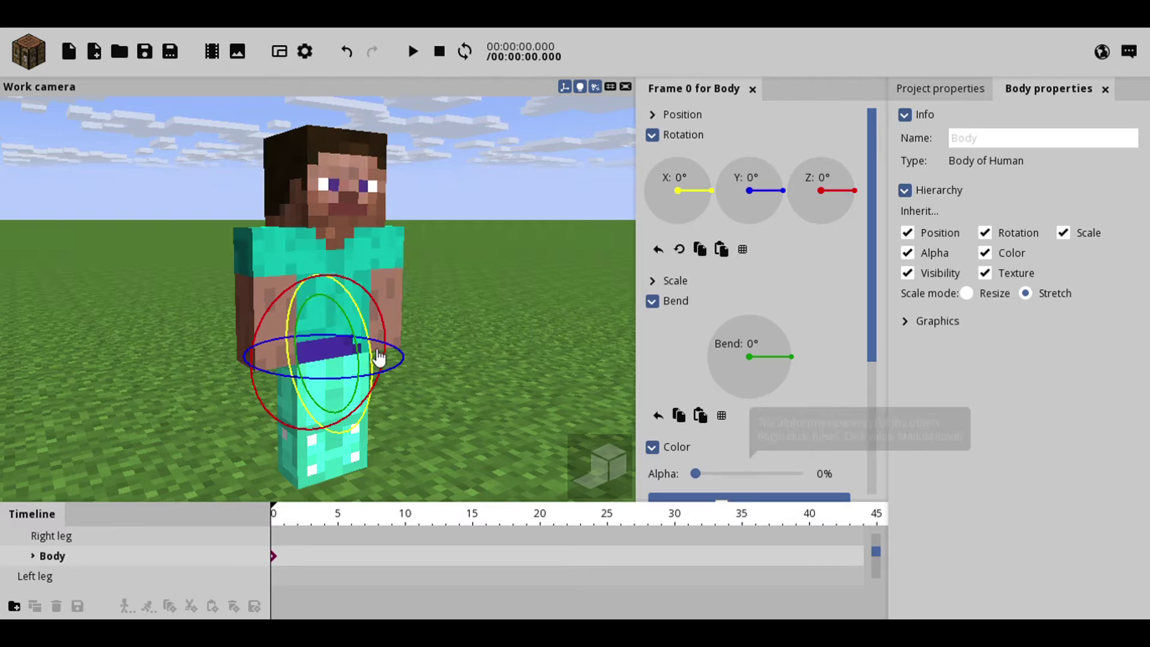
pyautogui.click(287, 130)
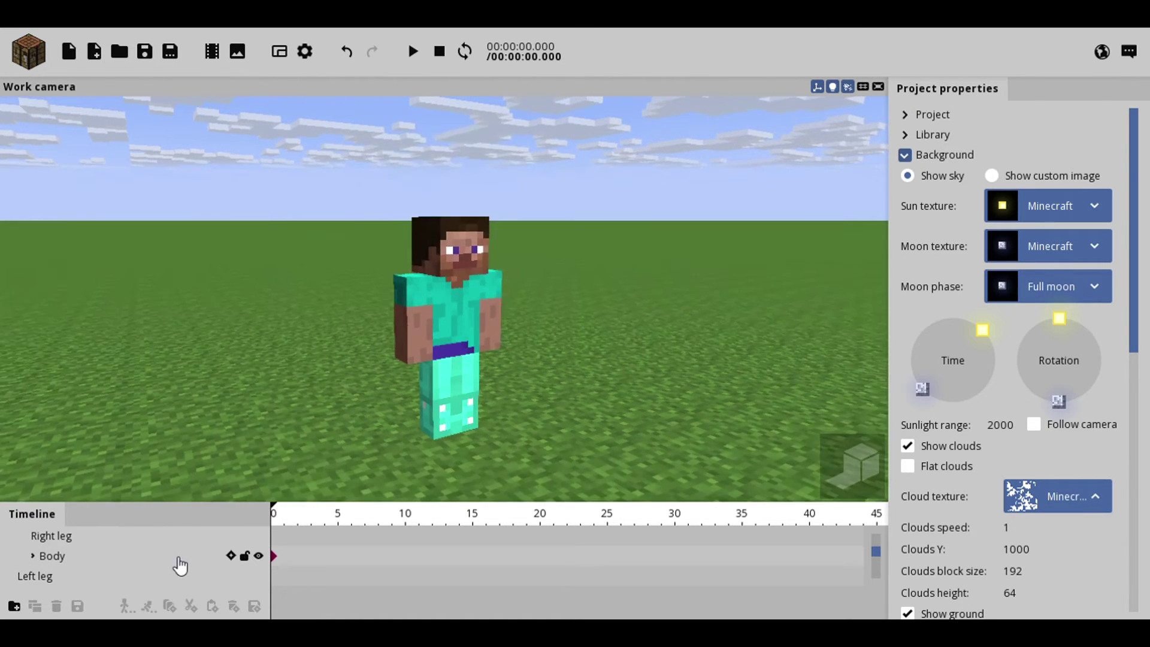
# Step: Expand the armor's Body and Head in the timeline and select the Hat to view its properties
pyautogui.click(33, 556)
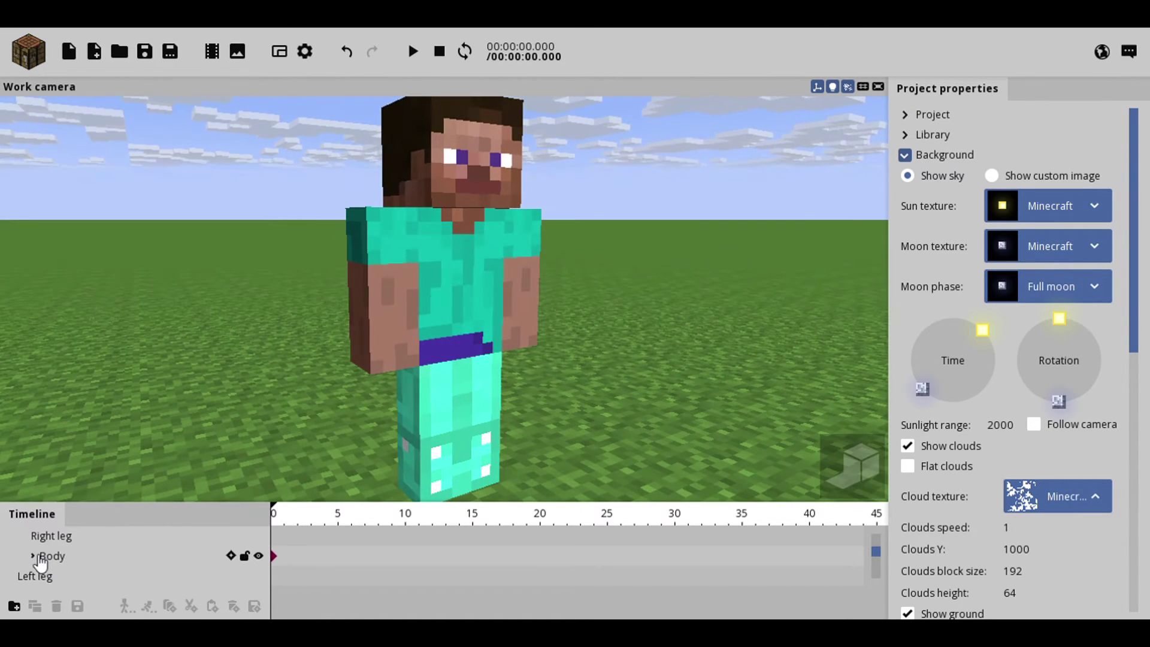
pyautogui.click(89, 585)
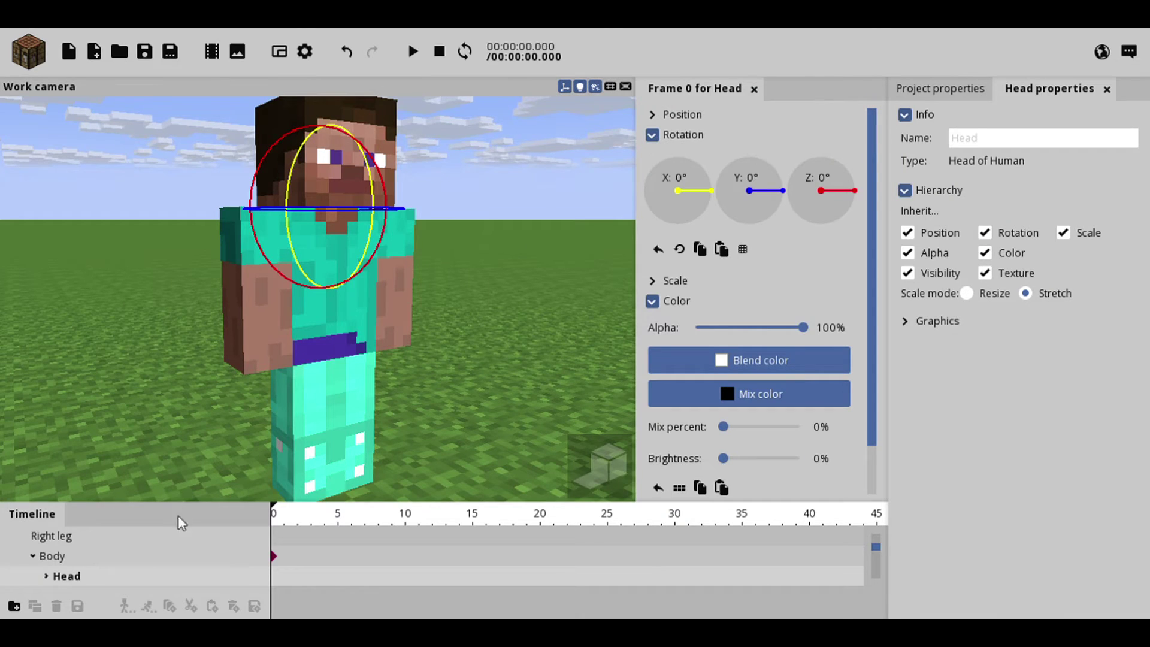
pyautogui.click(47, 576)
pyautogui.scroll(-1, 876, 537)
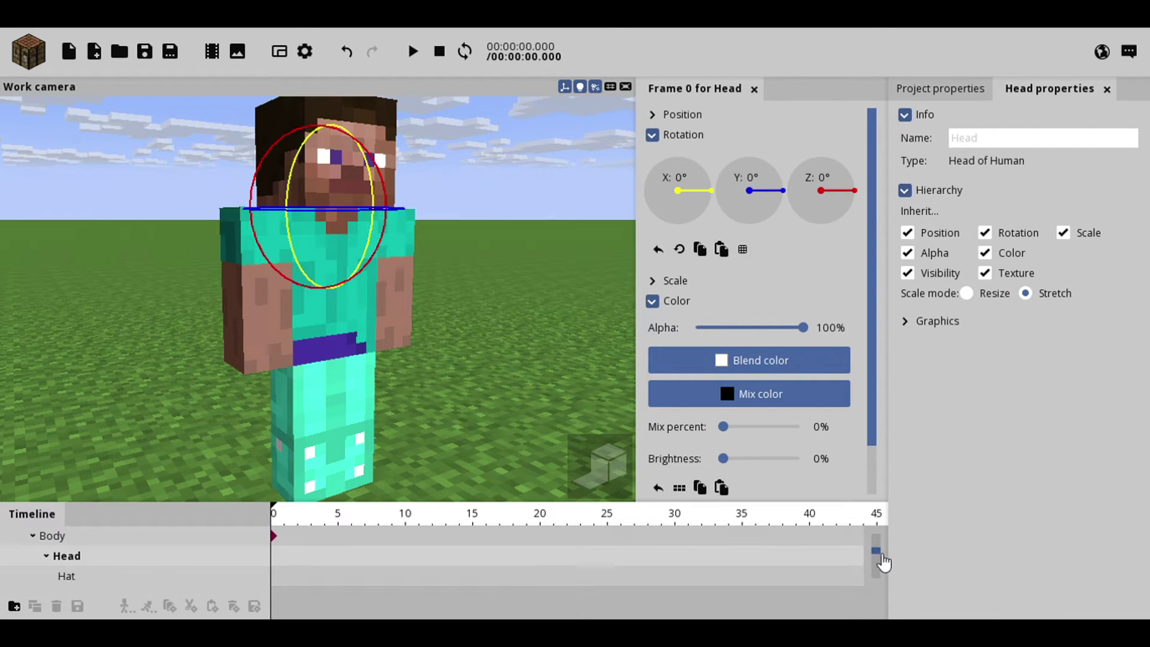
pyautogui.click(138, 580)
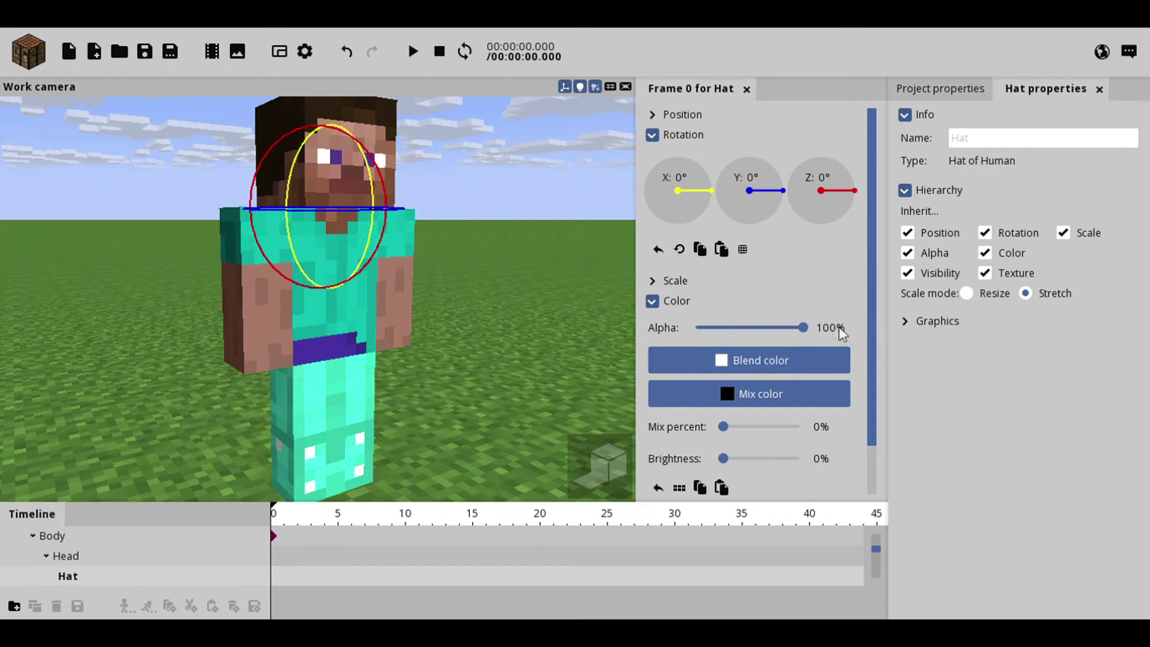
# Step: Set the alpha of the armor character's Body to 100%
pyautogui.click(72, 539)
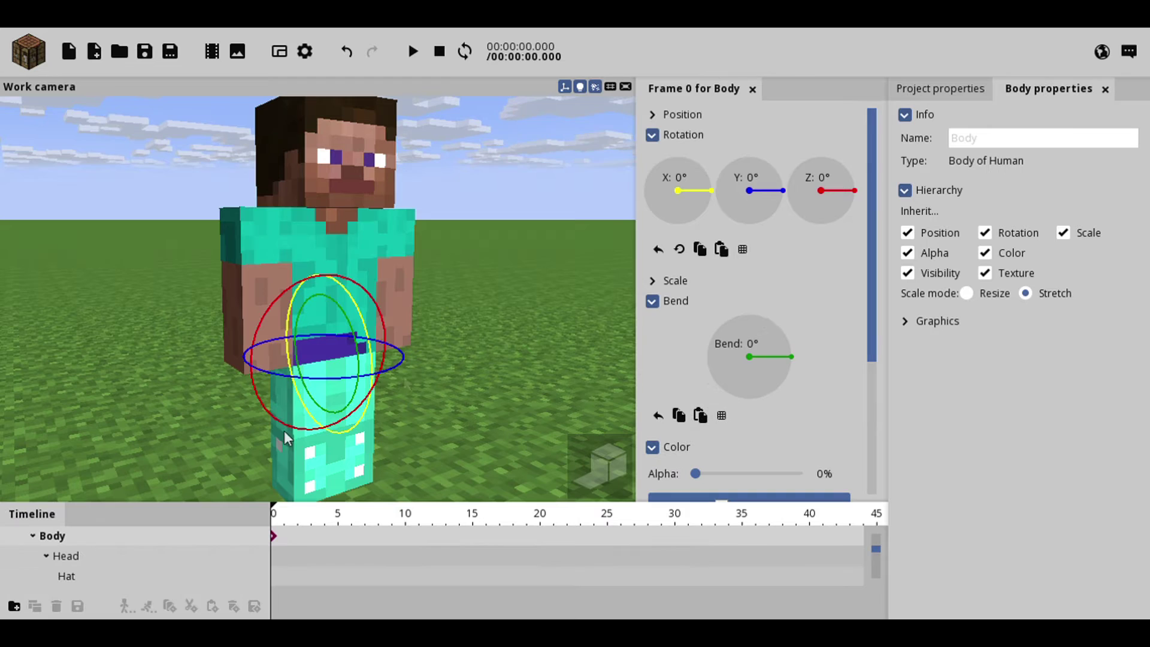
pyautogui.moveTo(753, 479); pyautogui.dragTo(805, 474)
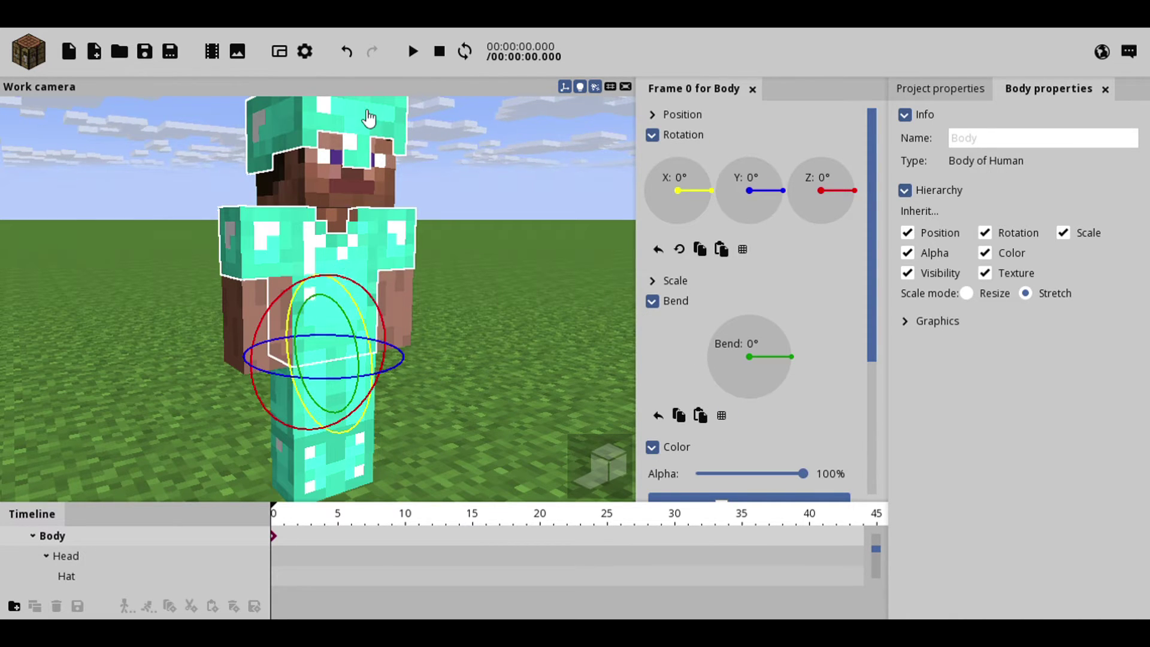
pyautogui.click(527, 207)
# Step: Examine how the armor's helmet and chestplate fit on the character and which parts belong to the Body
pyautogui.moveTo(547, 232); pyautogui.dragTo(441, 153)
pyautogui.moveTo(772, 284); pyautogui.dragTo(785, 359)
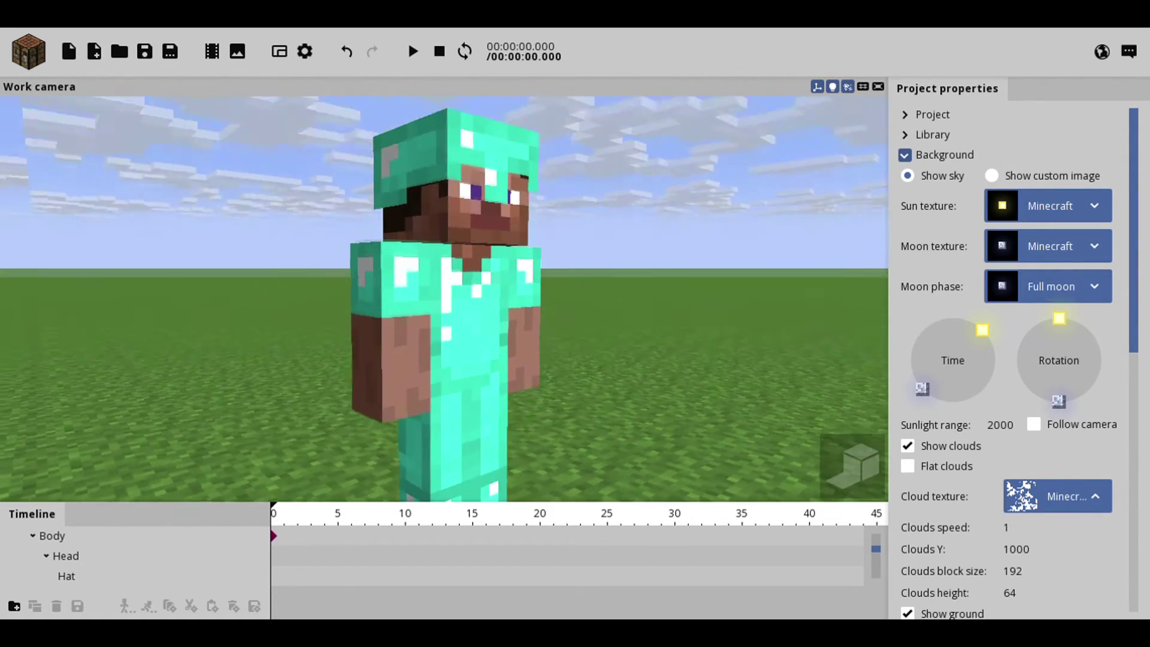
pyautogui.moveTo(772, 284); pyautogui.dragTo(754, 307, button='middle')
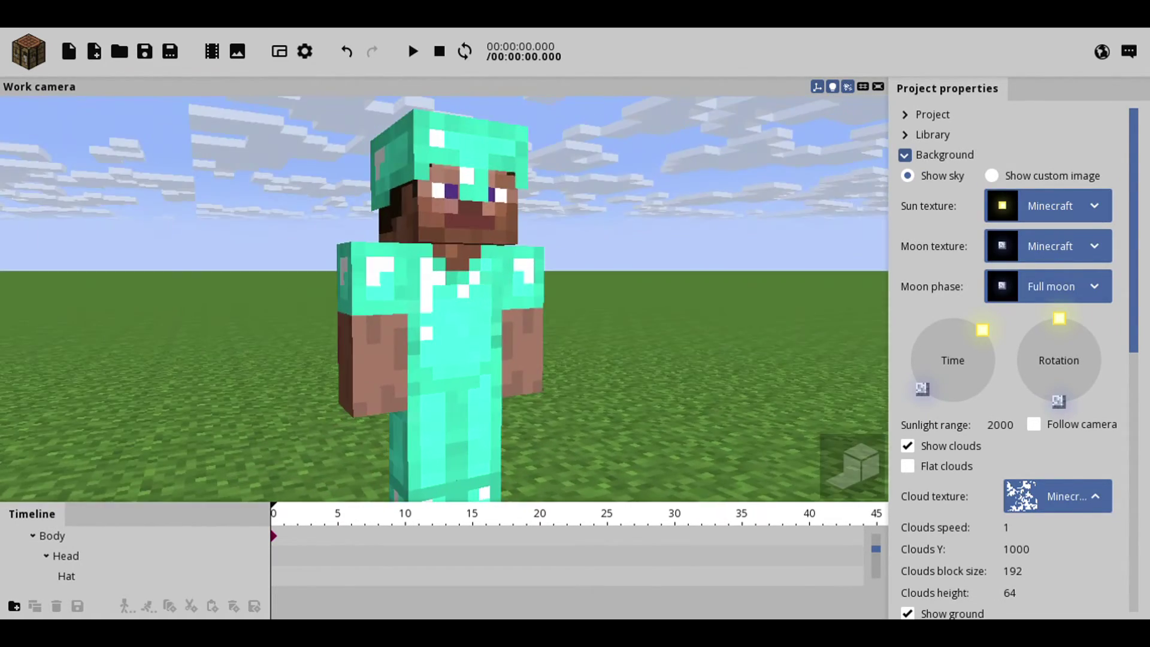
pyautogui.moveTo(550, 234); pyautogui.dragTo(547, 262, button='right')
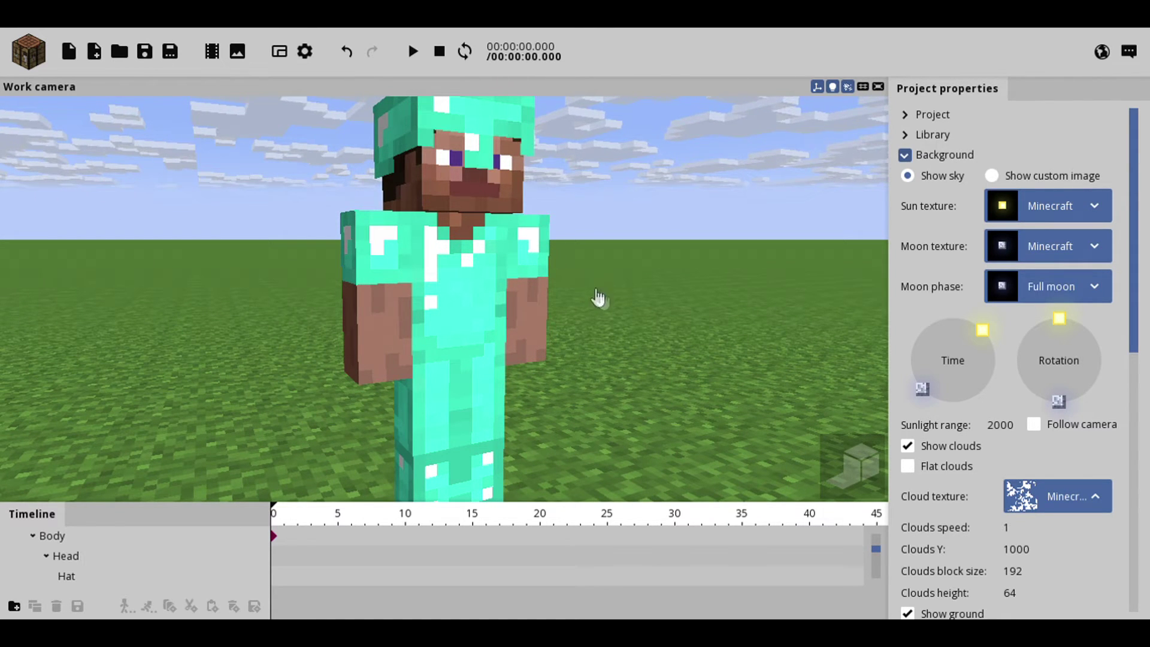
pyautogui.click(485, 320)
pyautogui.click(347, 296)
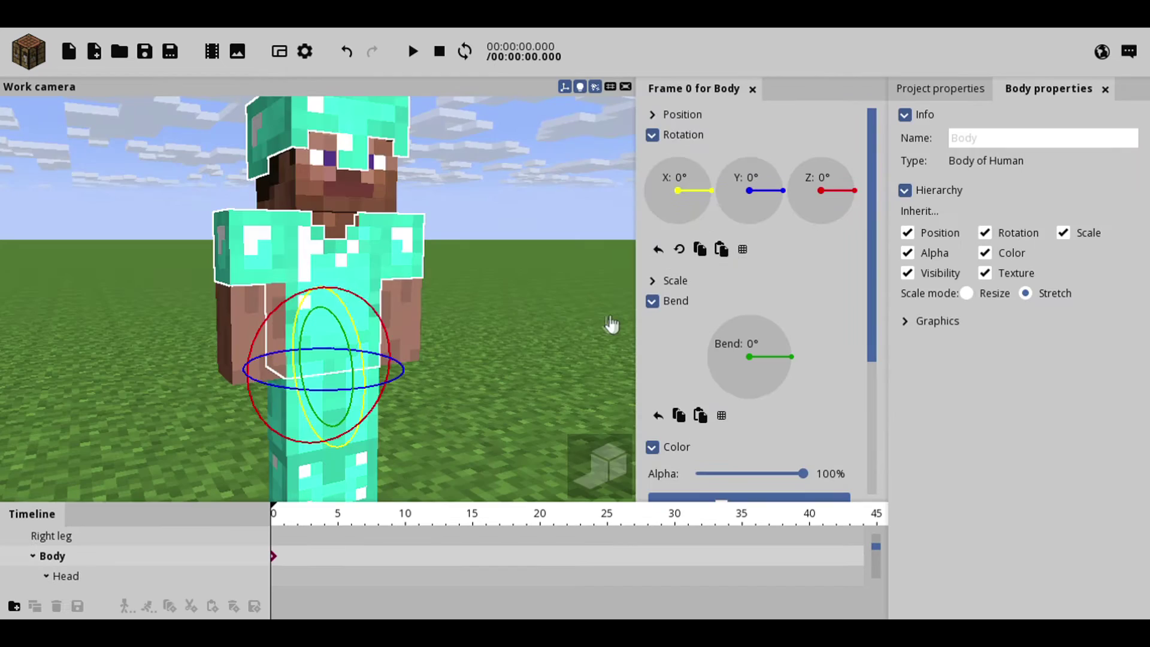
pyautogui.click(572, 311)
pyautogui.scroll(3, 180, 477)
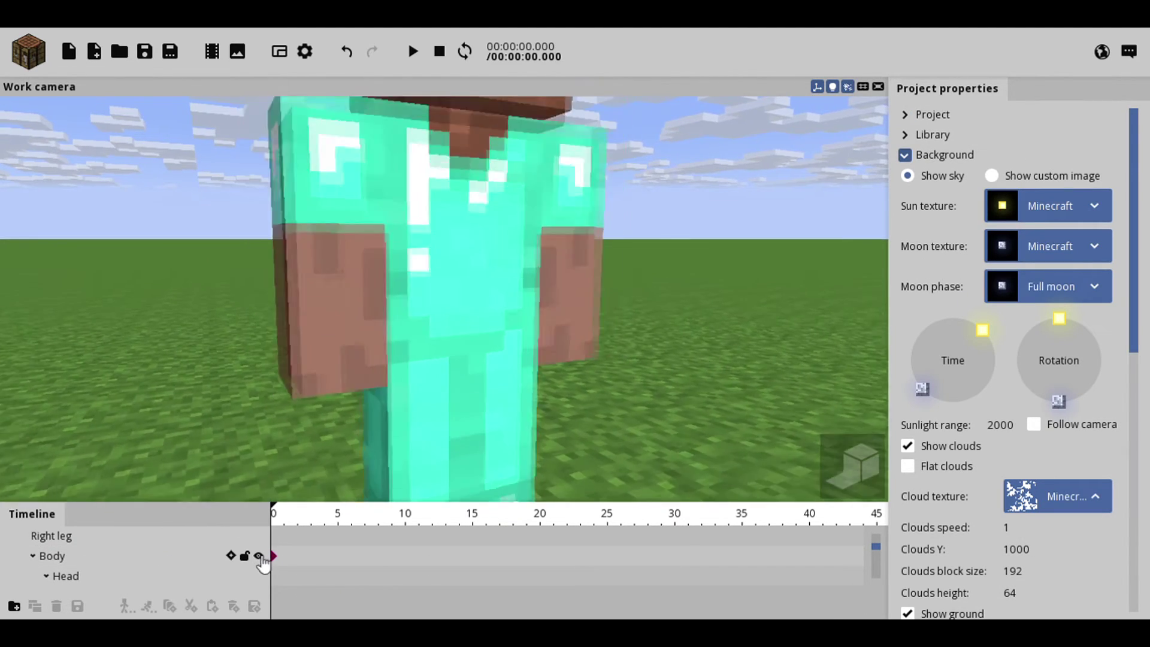
# Step: Delete the armor Human that is parented to the main Human character
pyautogui.scroll(-5, 267, 554)
pyautogui.click(478, 391)
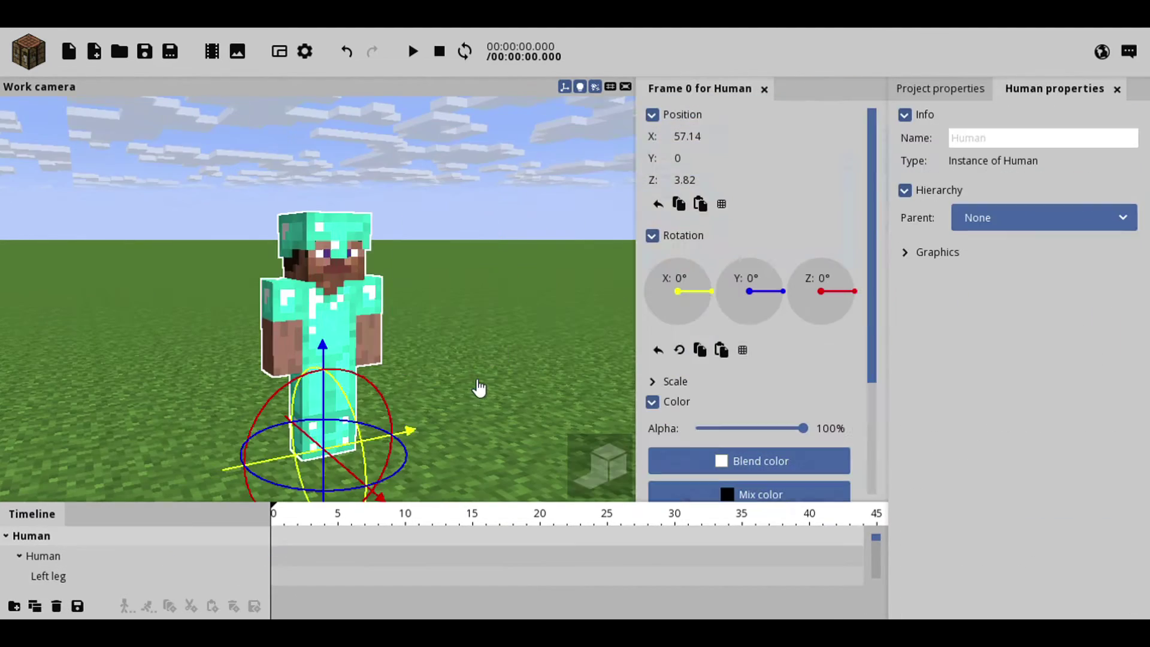
pyautogui.click(108, 556)
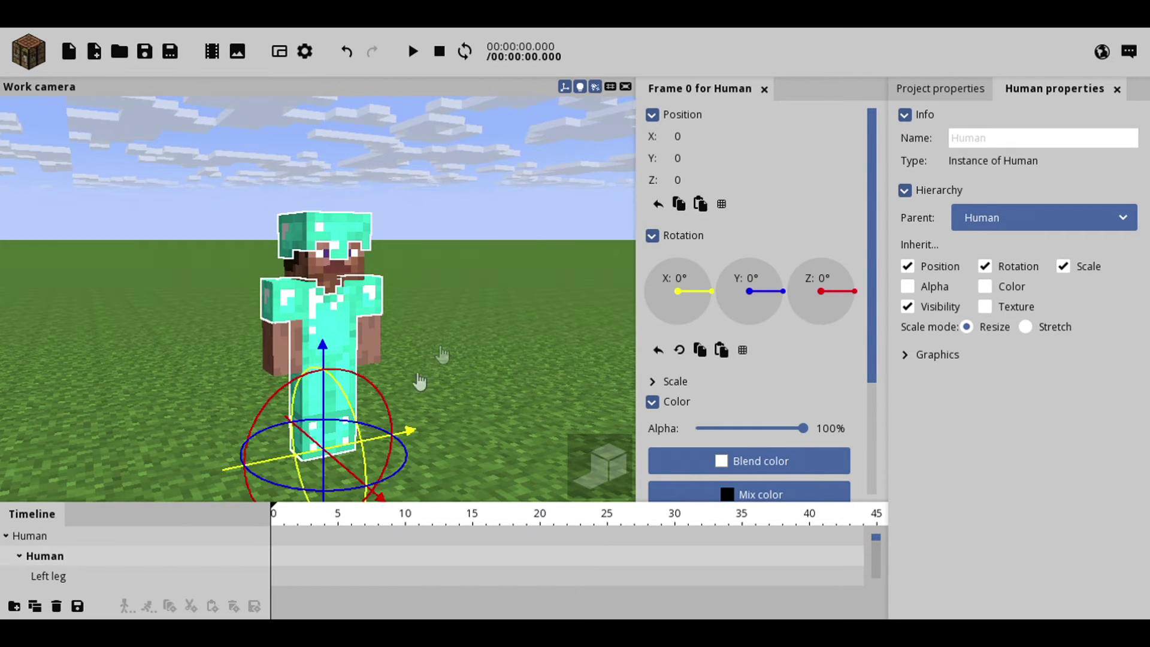
pyautogui.click(68, 606)
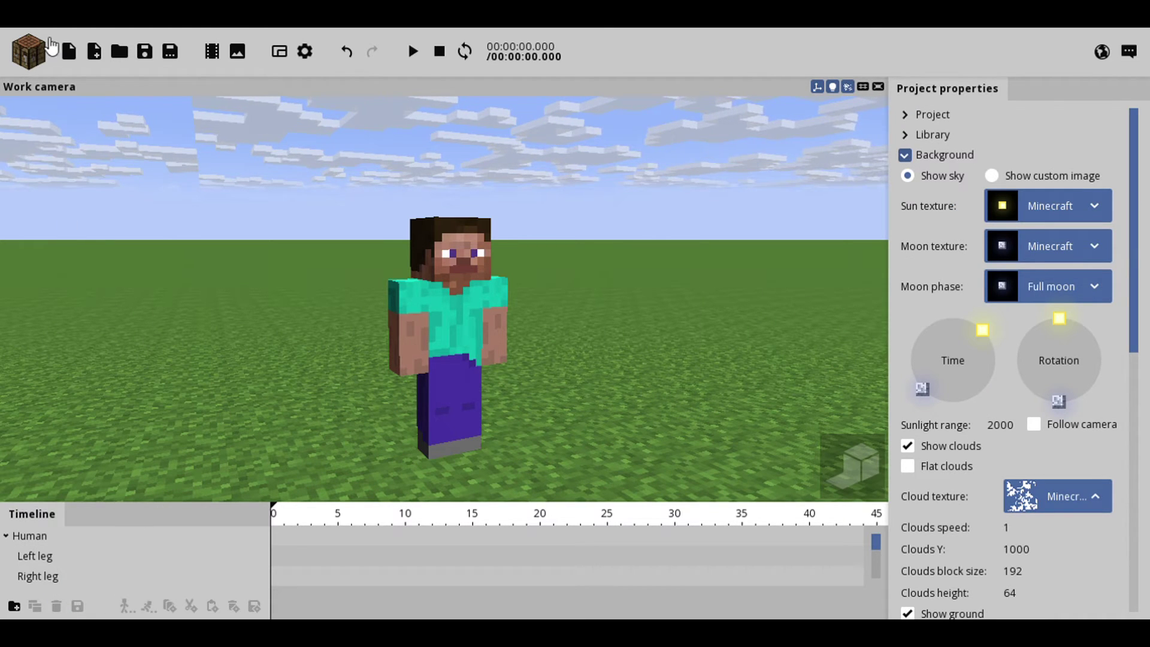
# Step: Start a new Human body part with the armor texture and preview its Right arm, Head and Right leg
pyautogui.click(37, 54)
pyautogui.click(31, 108)
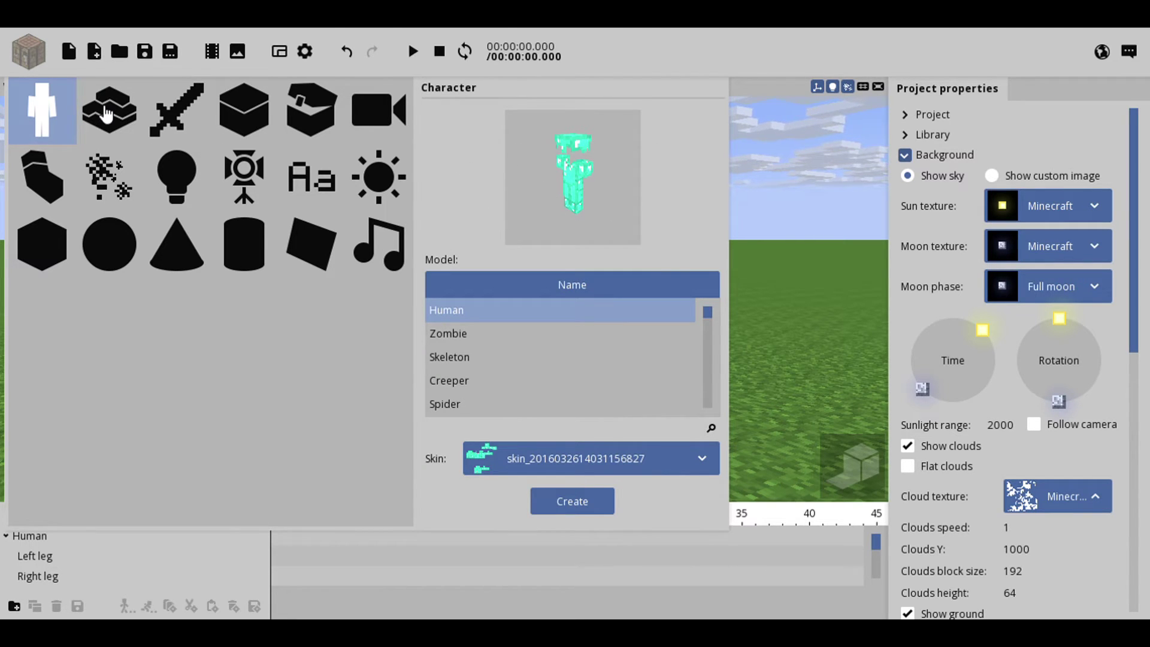
pyautogui.click(40, 186)
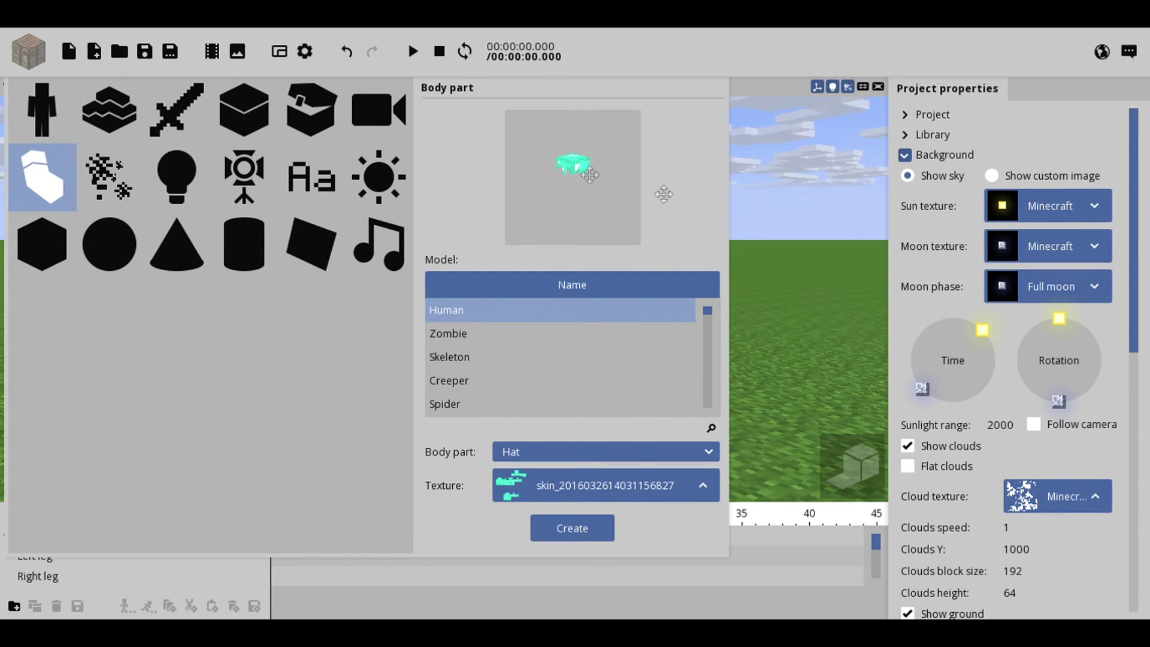
pyautogui.click(612, 454)
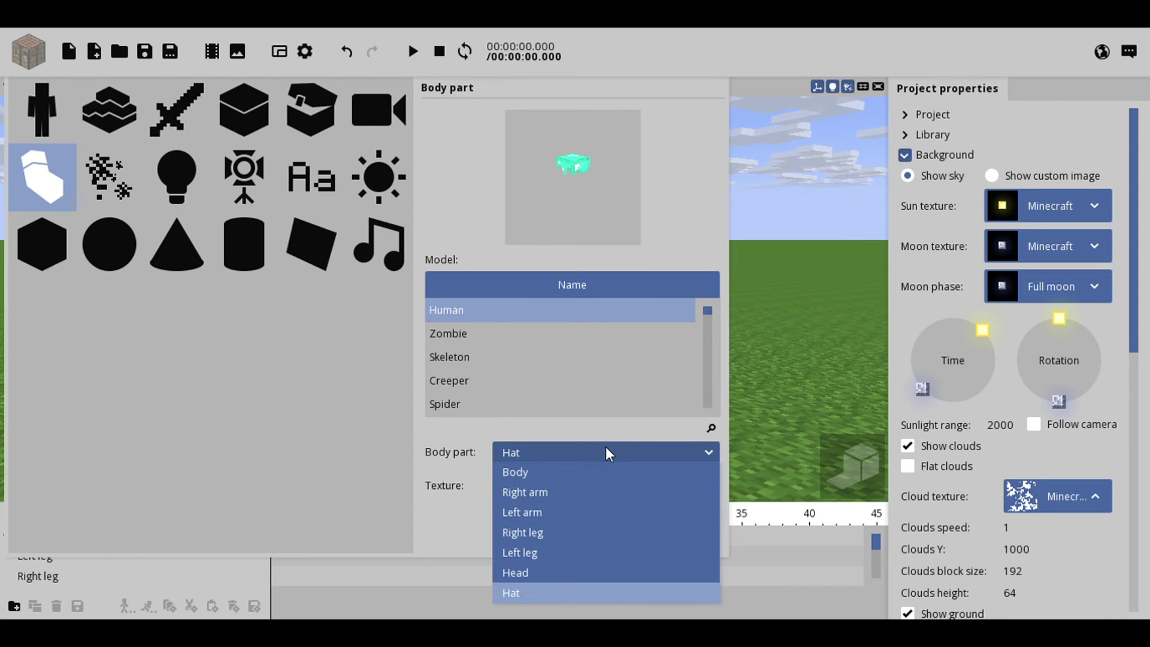
pyautogui.click(552, 455)
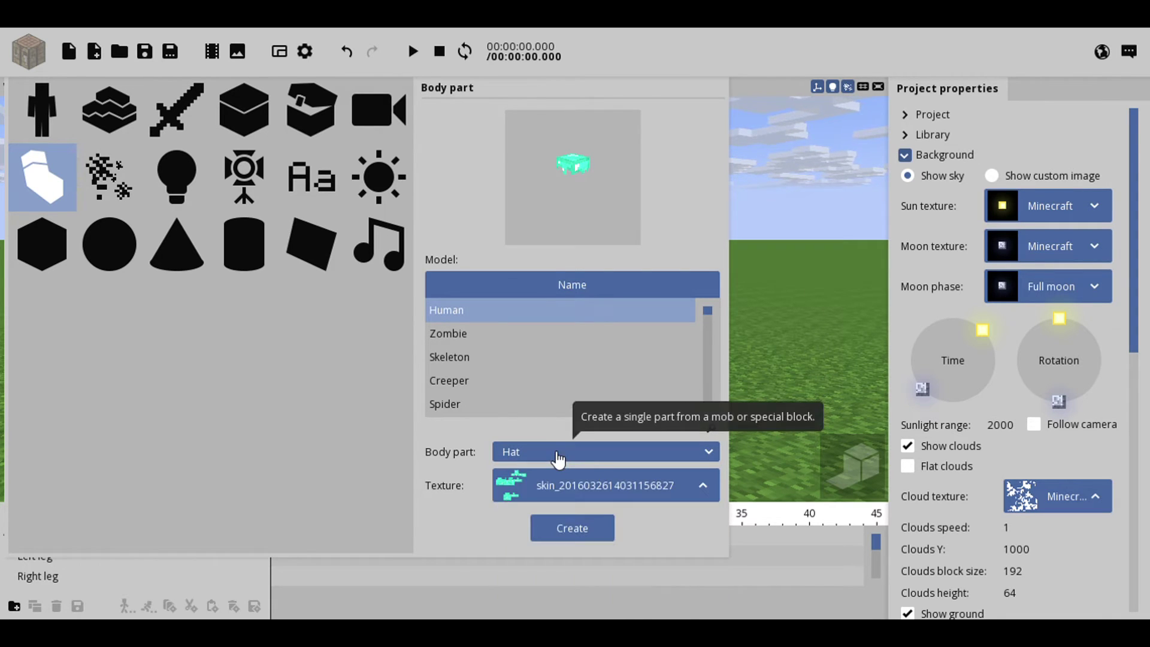
pyautogui.click(616, 456)
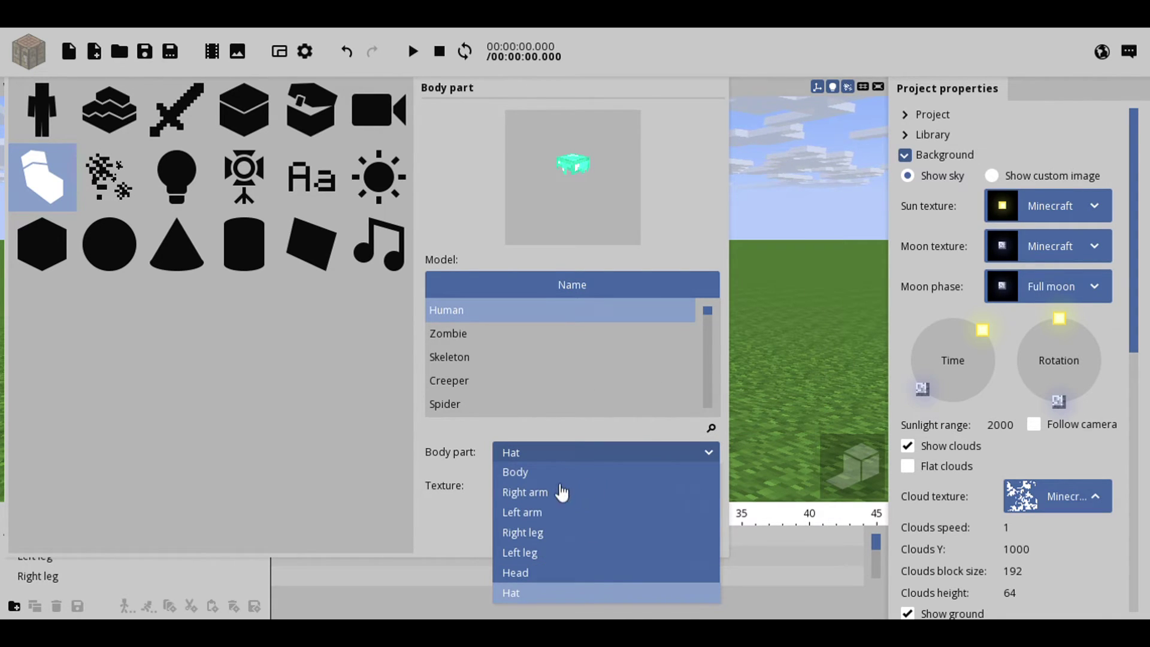
pyautogui.click(560, 492)
pyautogui.click(574, 453)
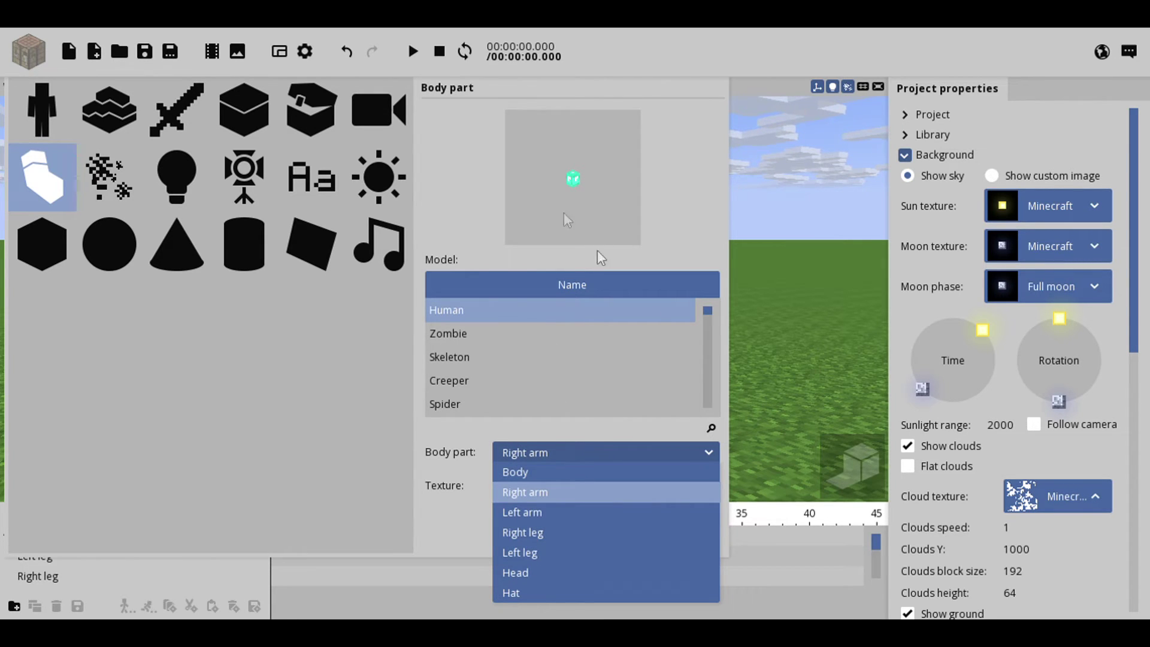
pyautogui.click(566, 578)
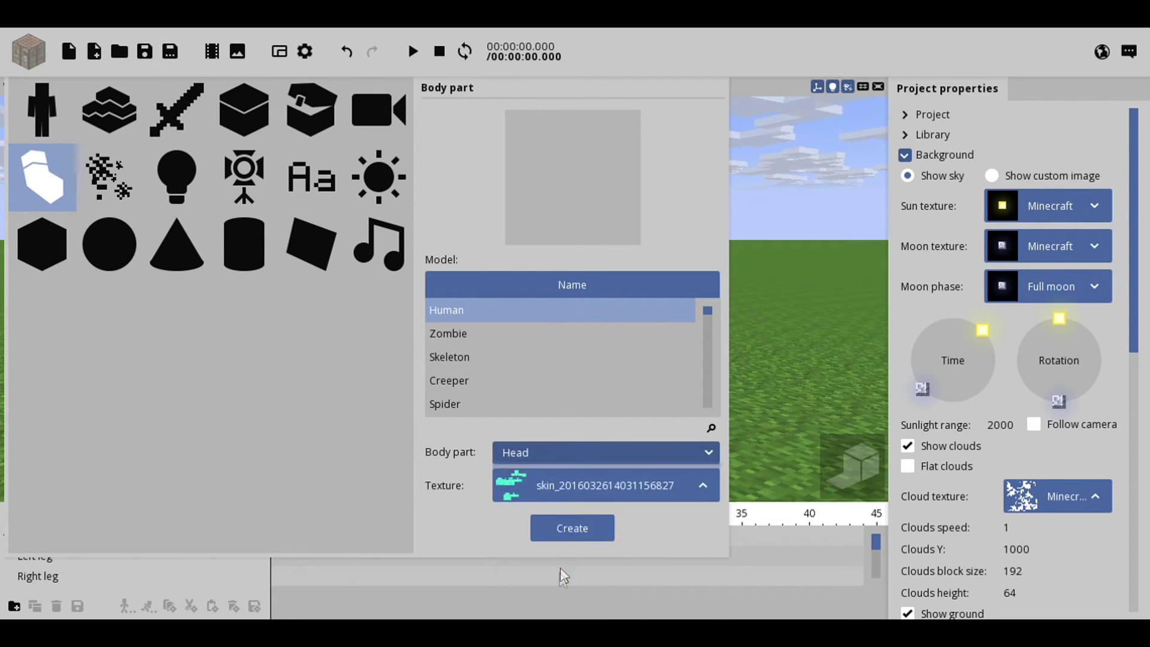
pyautogui.click(552, 454)
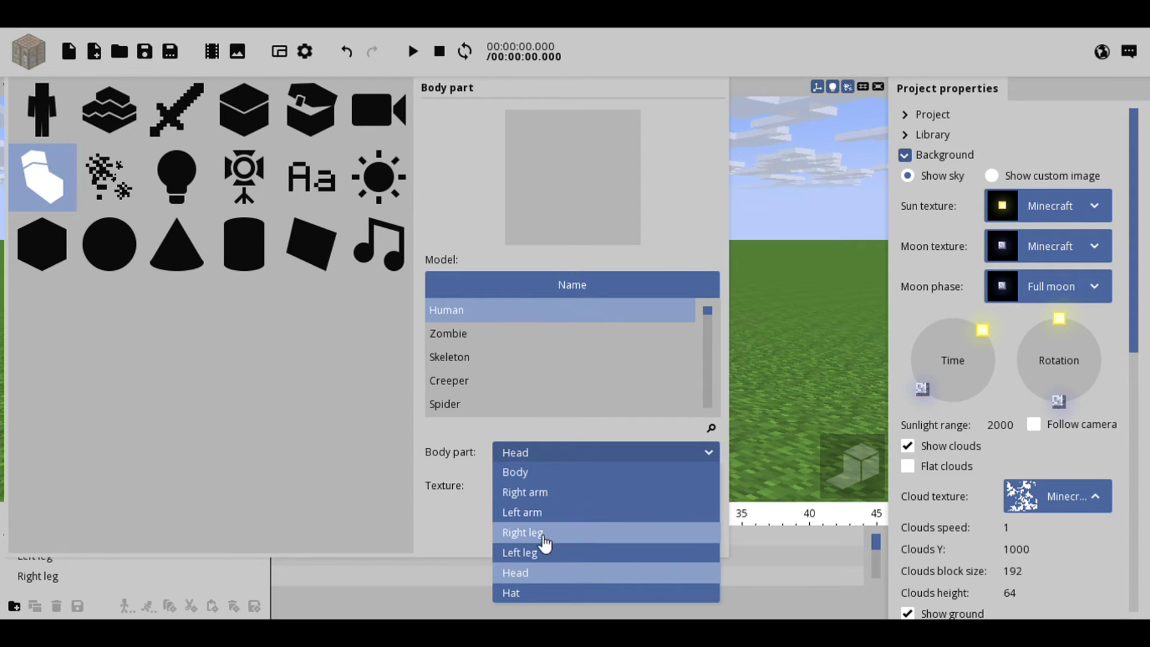
pyautogui.click(547, 533)
# Step: Create the Human model's Hat as a separate body part with the diamond armor texture
pyautogui.click(550, 455)
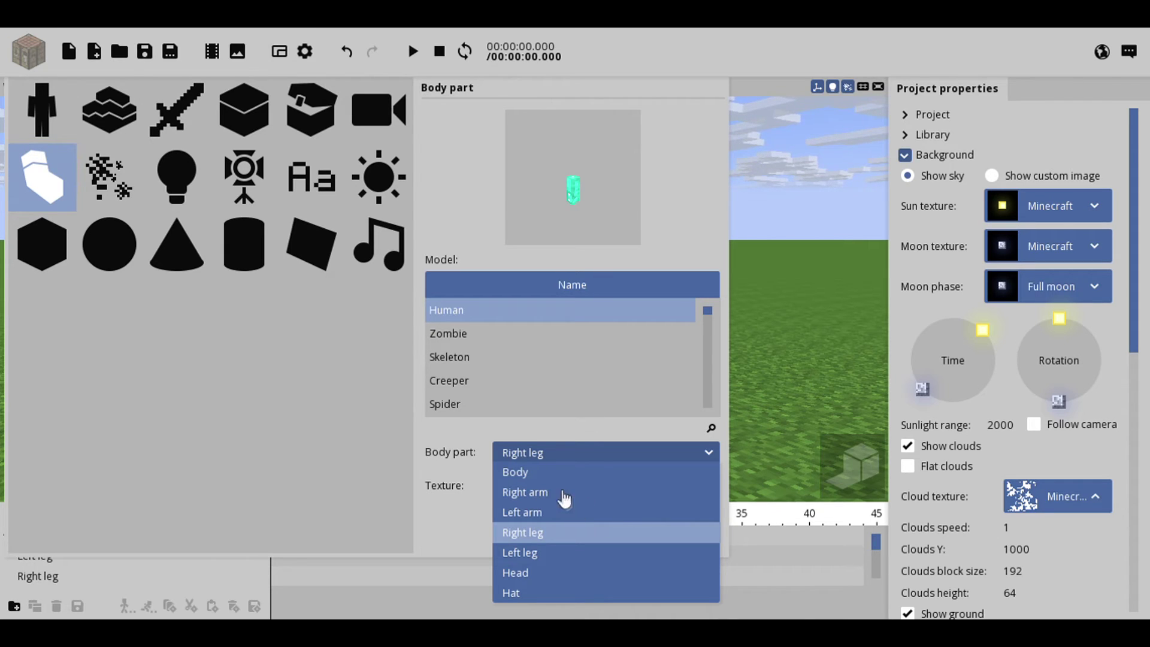
pyautogui.click(538, 595)
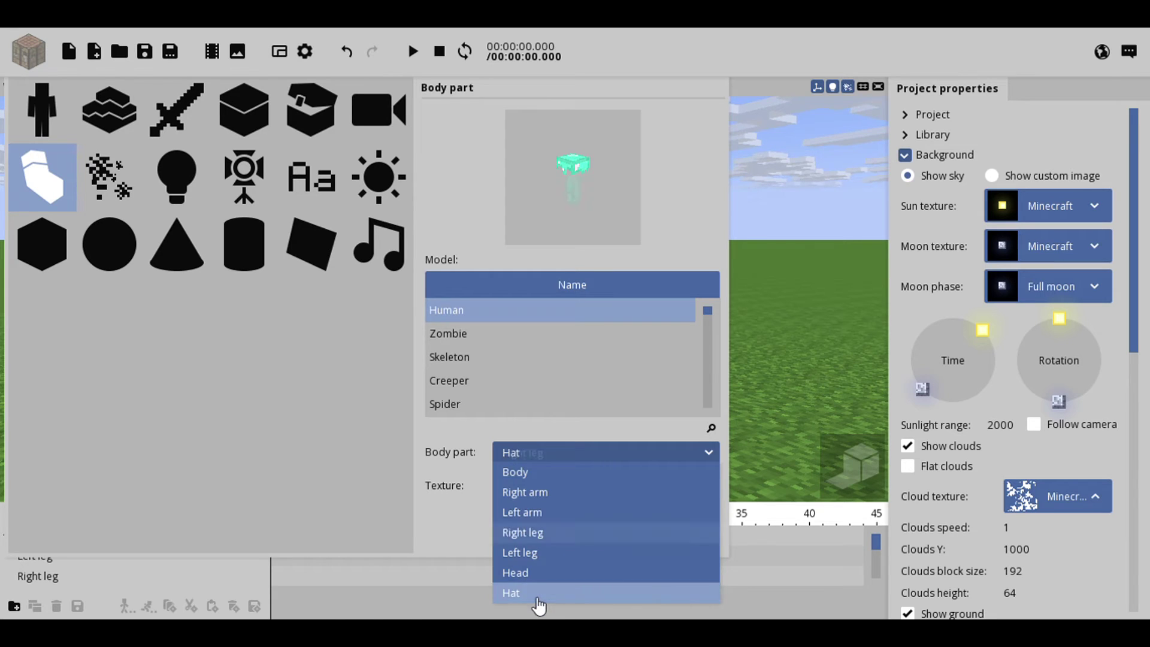
pyautogui.click(602, 528)
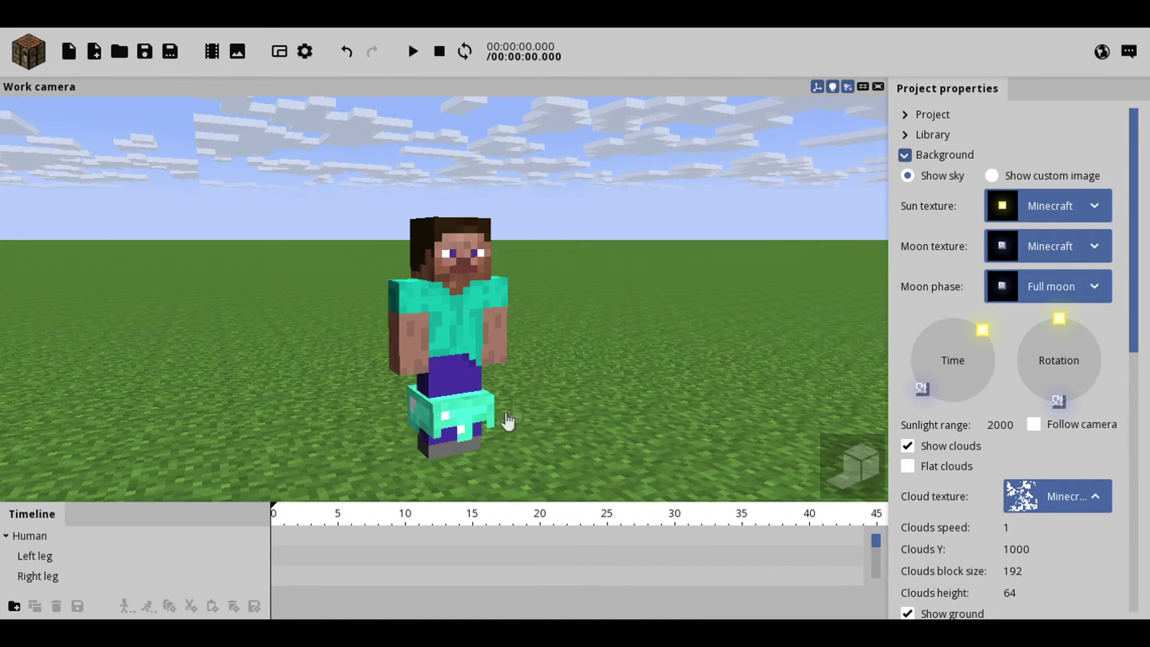
# Step: Parent the new diamond hat to the Head of the main Human character
pyautogui.click(508, 421)
pyautogui.click(982, 220)
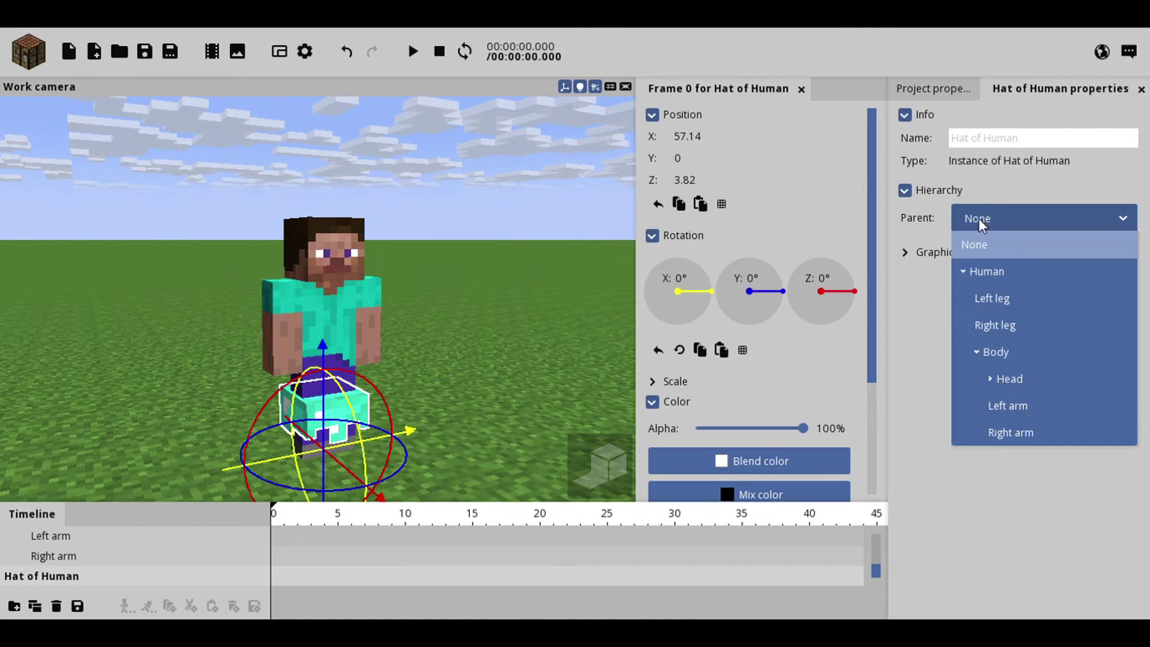
pyautogui.click(1063, 382)
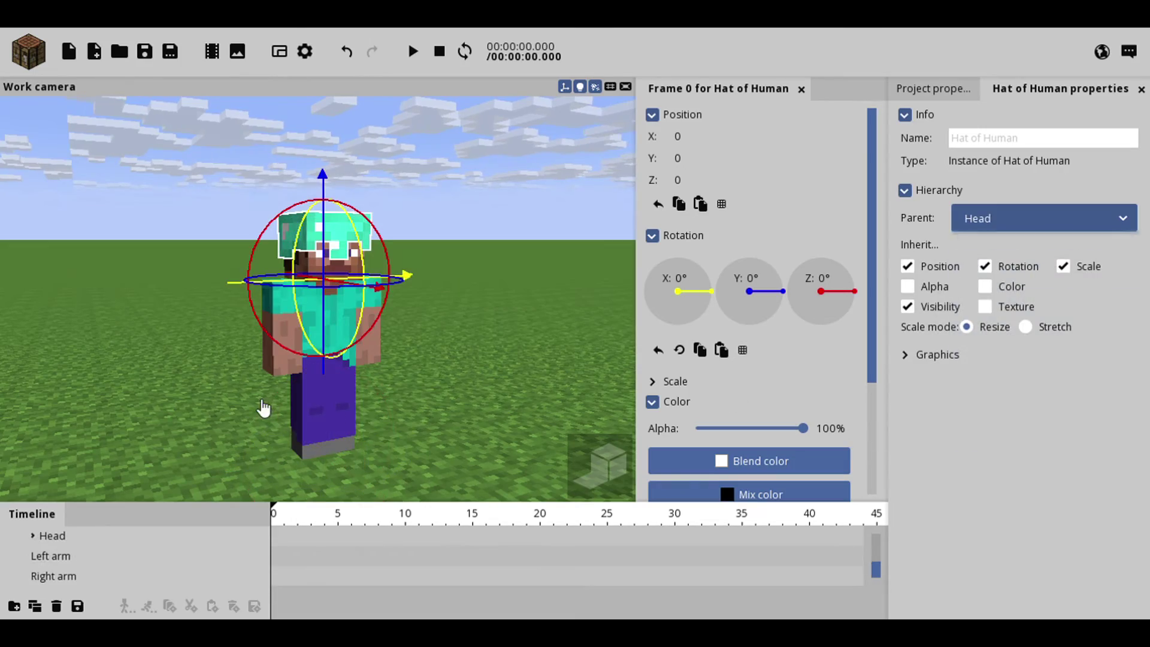
pyautogui.click(550, 360)
pyautogui.moveTo(552, 360); pyautogui.dragTo(418, 346)
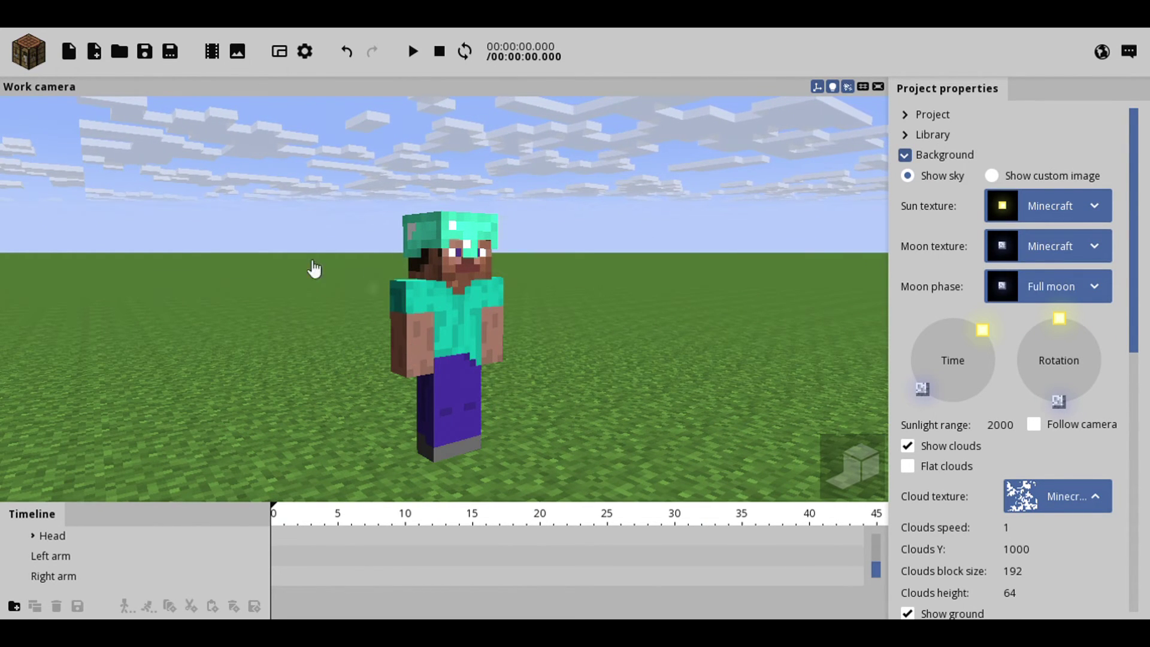
pyautogui.click(29, 51)
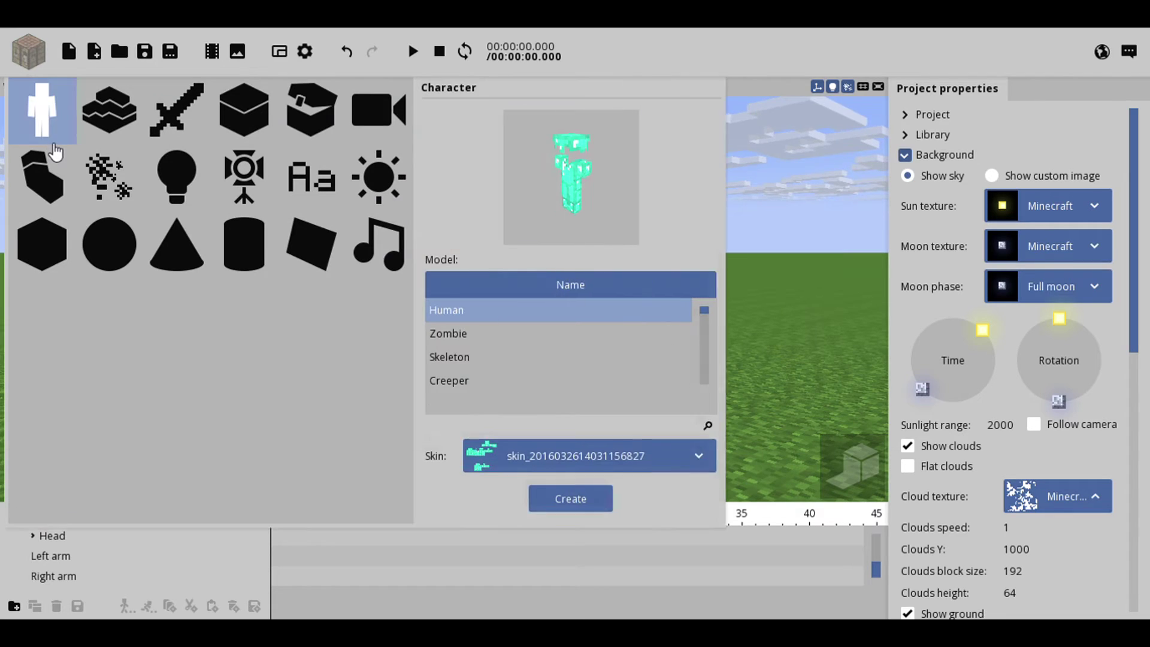
pyautogui.moveTo(59, 179)
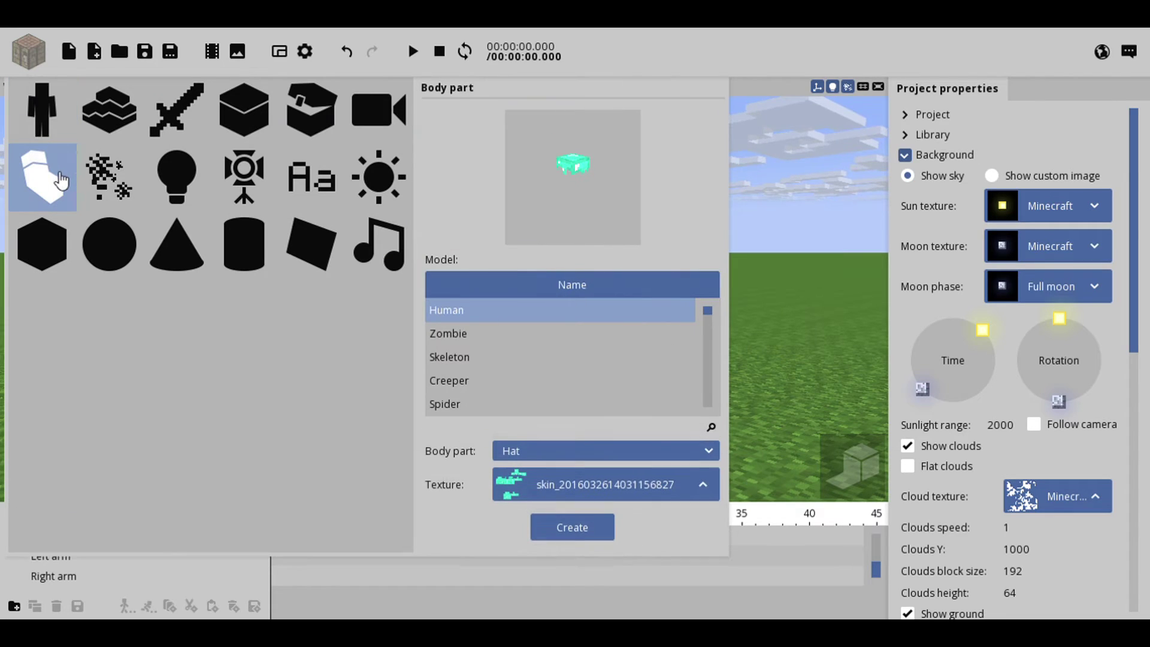
pyautogui.click(558, 459)
pyautogui.click(548, 535)
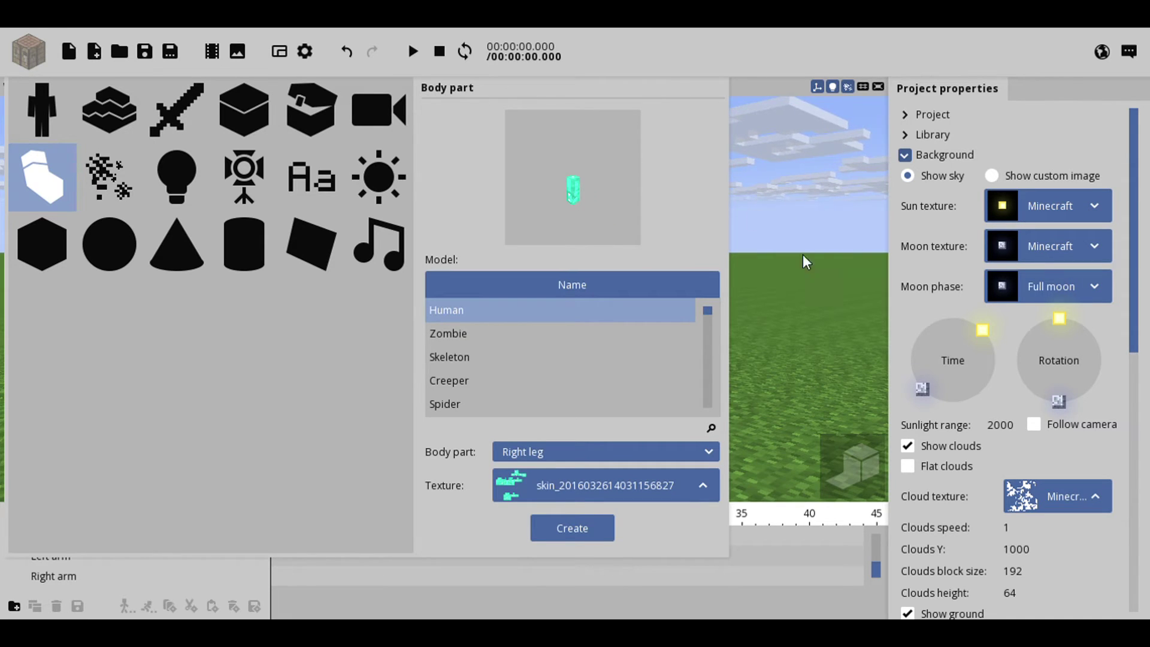
pyautogui.click(825, 338)
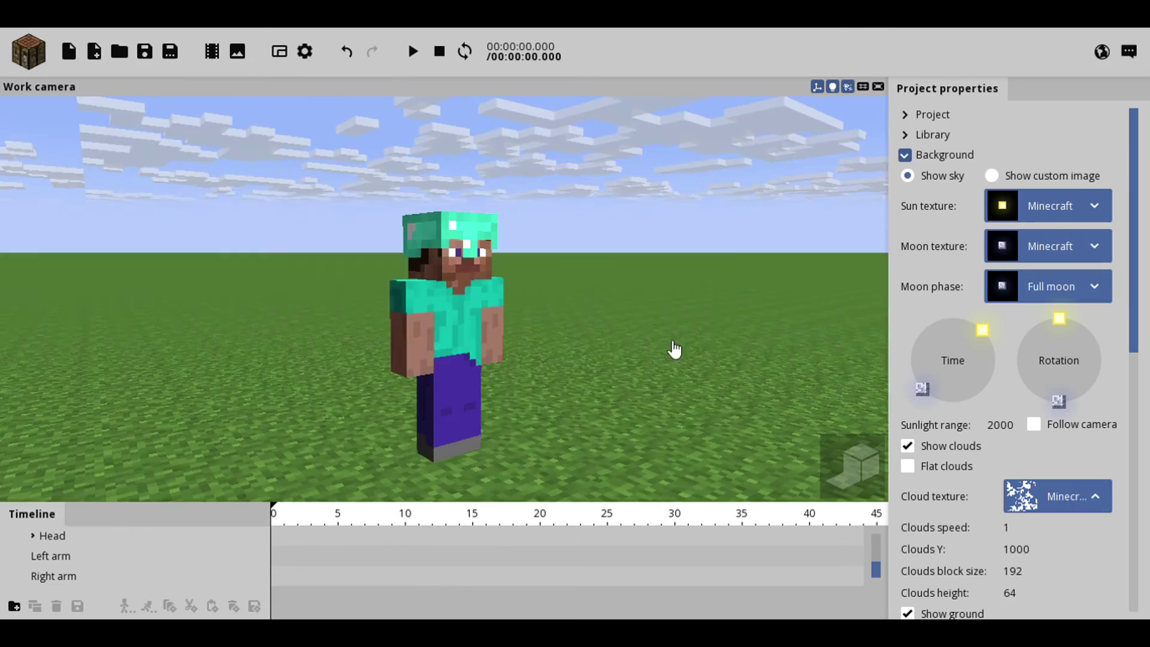
# Step: Examine the diamond helmet's fit on the character's head from several angles, including a close-up of its side
pyautogui.moveTo(676, 349); pyautogui.dragTo(602, 360)
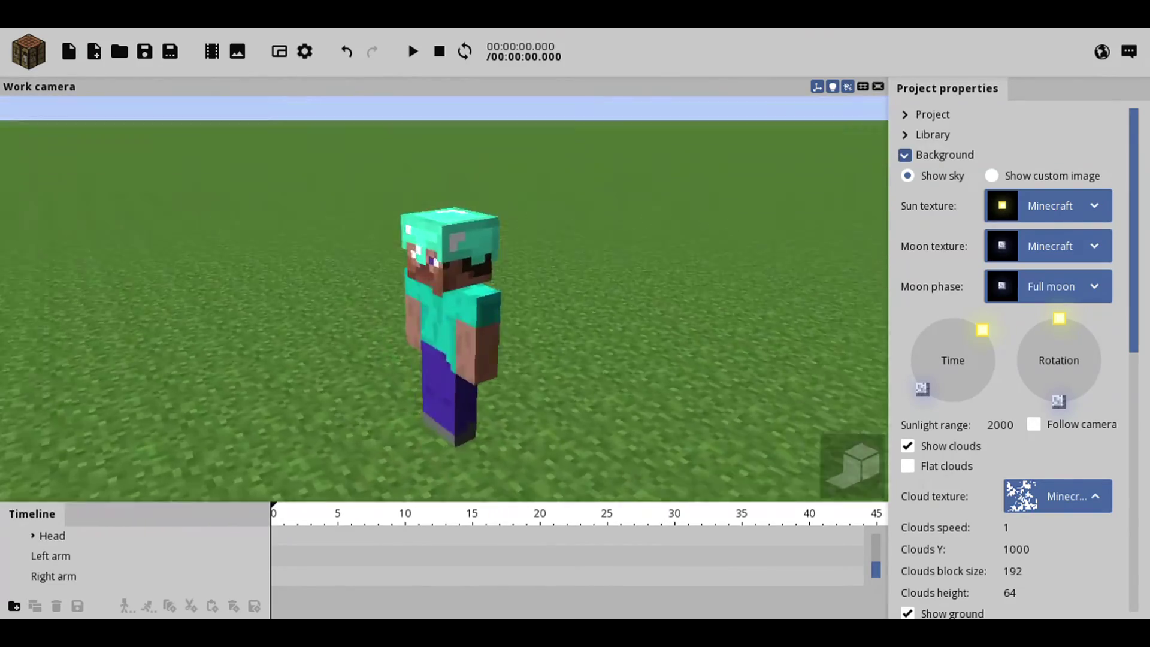
pyautogui.moveTo(626, 354)
pyautogui.mouseDown(button='middle')
pyautogui.moveTo(635, 341)
pyautogui.moveTo(649, 353)
pyautogui.mouseUp(button='middle')
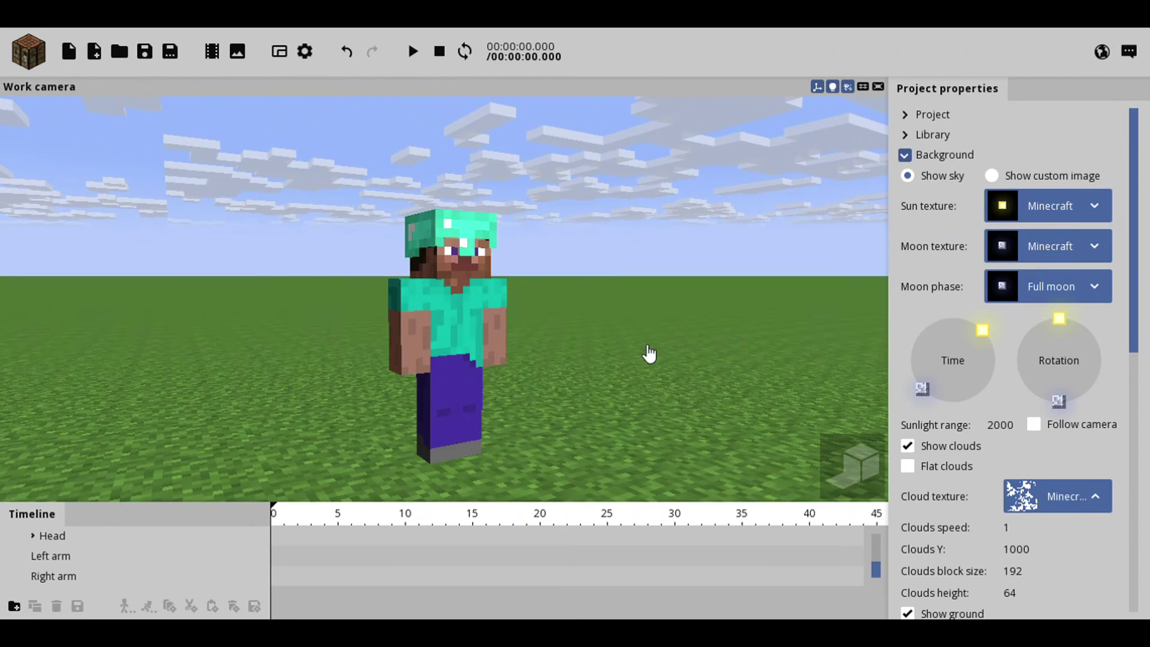
pyautogui.moveTo(544, 341)
pyautogui.mouseDown(button='middle')
pyautogui.moveTo(546, 317)
pyautogui.moveTo(548, 336)
pyautogui.mouseUp(button='middle')
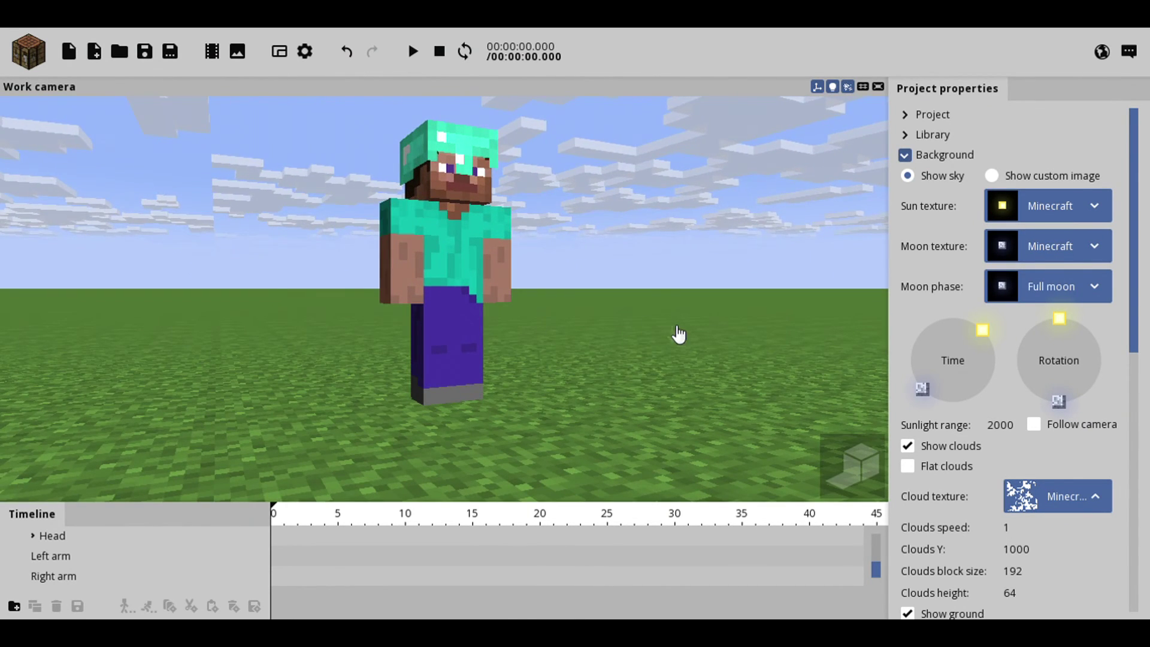
pyautogui.moveTo(679, 335)
pyautogui.mouseDown(button='middle')
pyautogui.moveTo(677, 354)
pyautogui.moveTo(653, 356)
pyautogui.moveTo(671, 353)
pyautogui.moveTo(674, 334)
pyautogui.mouseUp(button='middle')
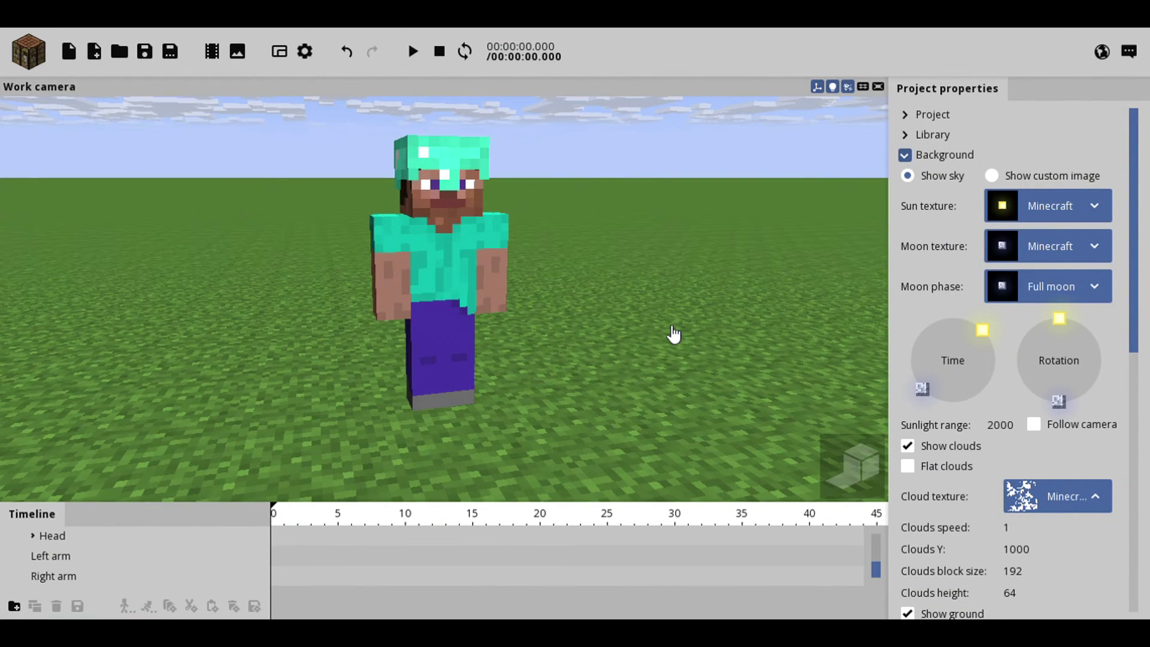
pyautogui.moveTo(674, 335); pyautogui.dragTo(647, 359, button='middle')
pyautogui.moveTo(647, 360); pyautogui.dragTo(587, 371)
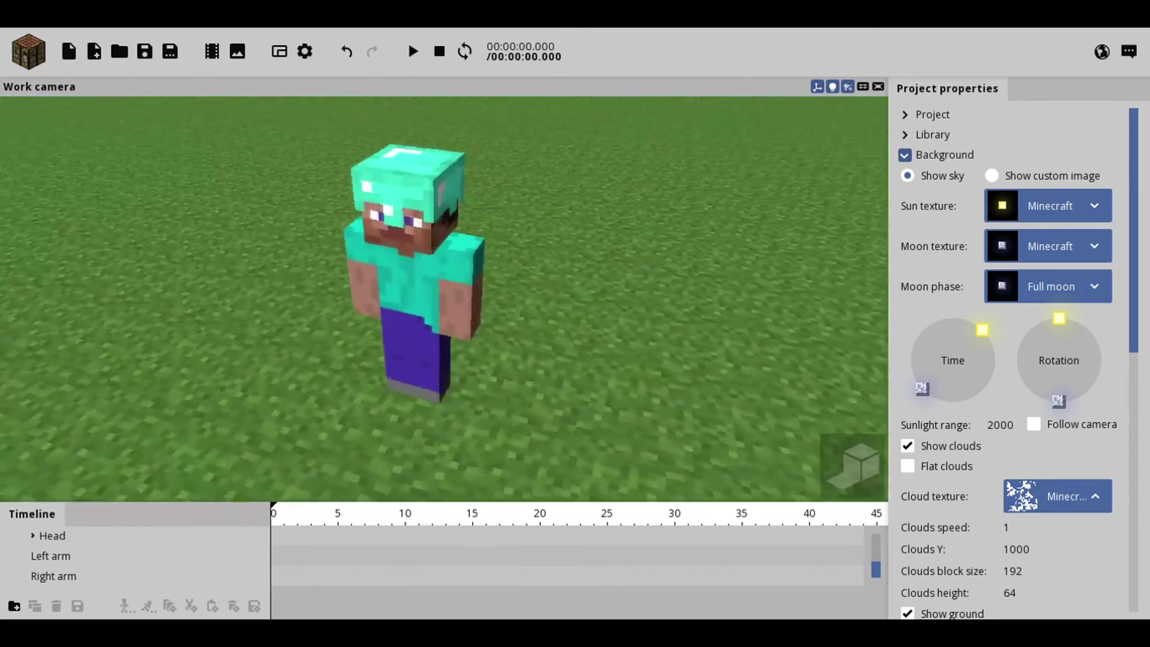
pyautogui.moveTo(623, 365); pyautogui.dragTo(637, 281, button='middle')
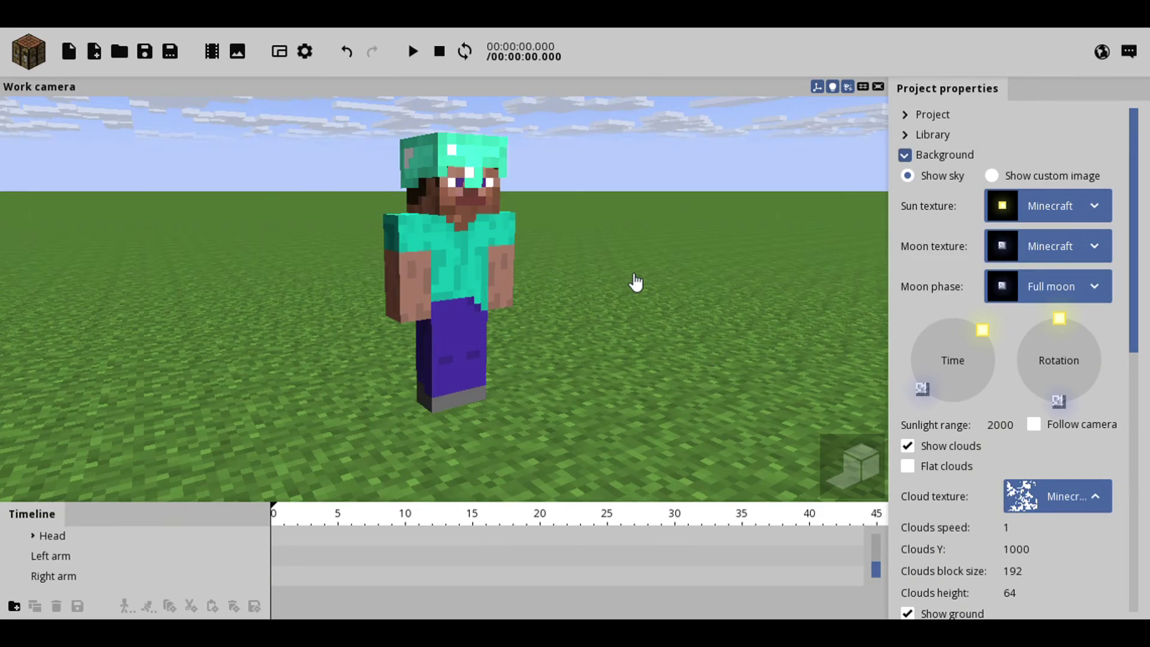
pyautogui.moveTo(635, 282); pyautogui.dragTo(649, 370, button='middle')
pyautogui.moveTo(649, 370); pyautogui.dragTo(731, 294)
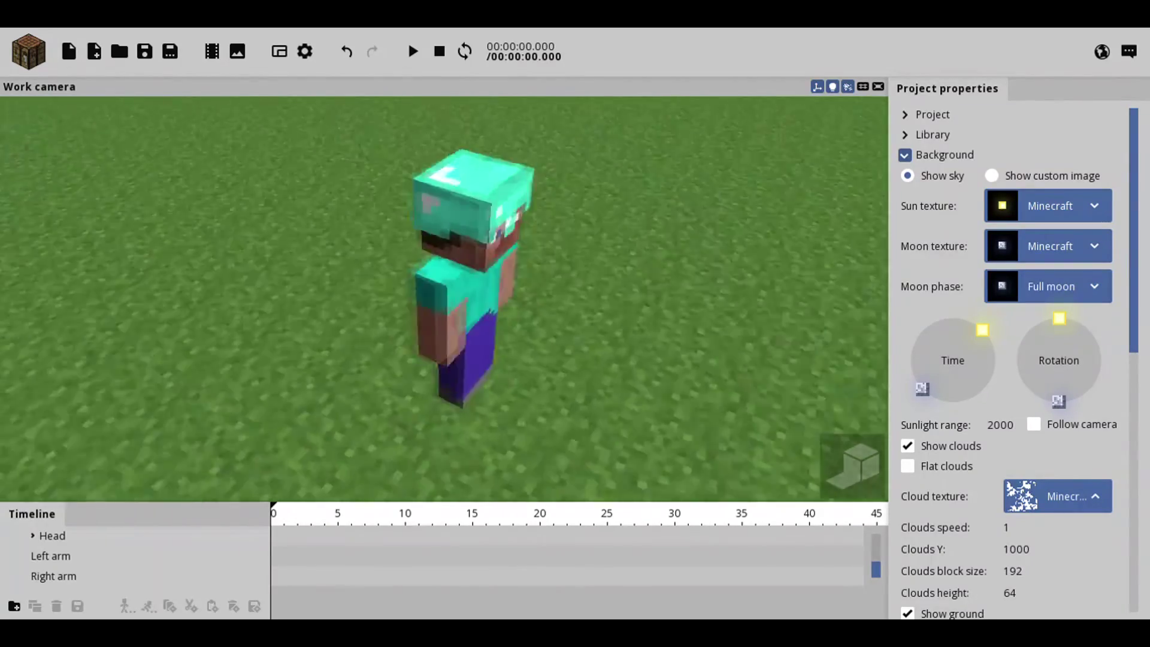
pyautogui.moveTo(647, 336); pyautogui.dragTo(569, 266)
pyautogui.scroll(4, 673, 262)
pyautogui.moveTo(717, 267)
pyautogui.mouseDown()
pyautogui.moveTo(623, 314)
pyautogui.moveTo(626, 326)
pyautogui.moveTo(717, 279)
pyautogui.mouseUp()
pyautogui.scroll(5, 773, 268)
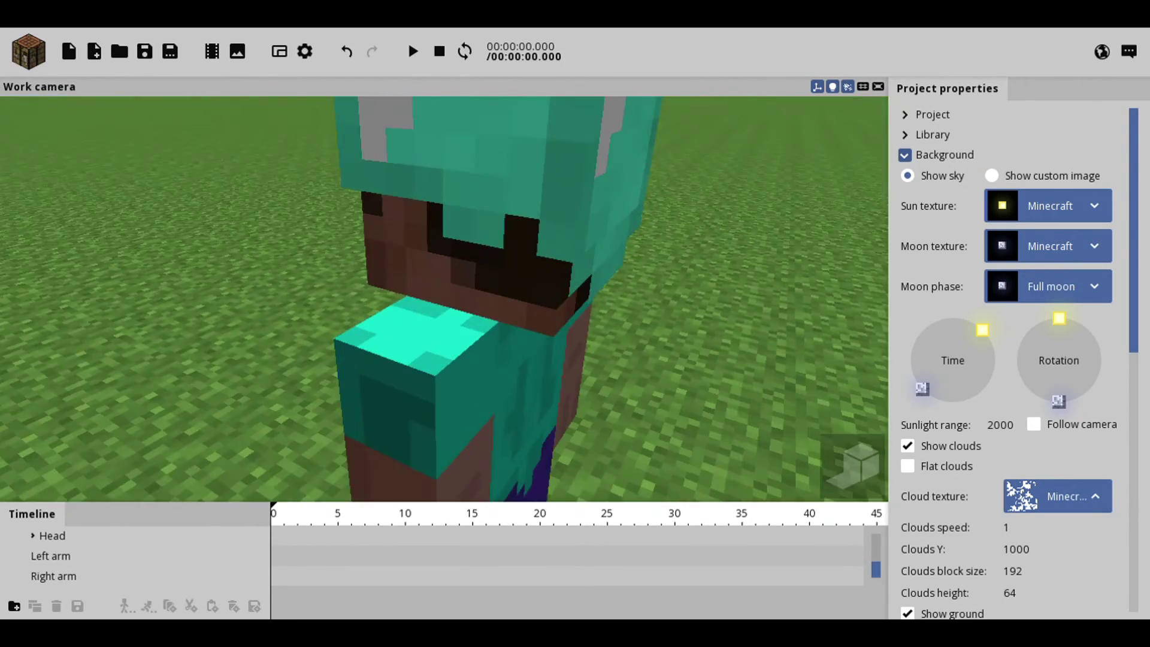
pyautogui.moveTo(786, 264); pyautogui.dragTo(670, 266, button='middle')
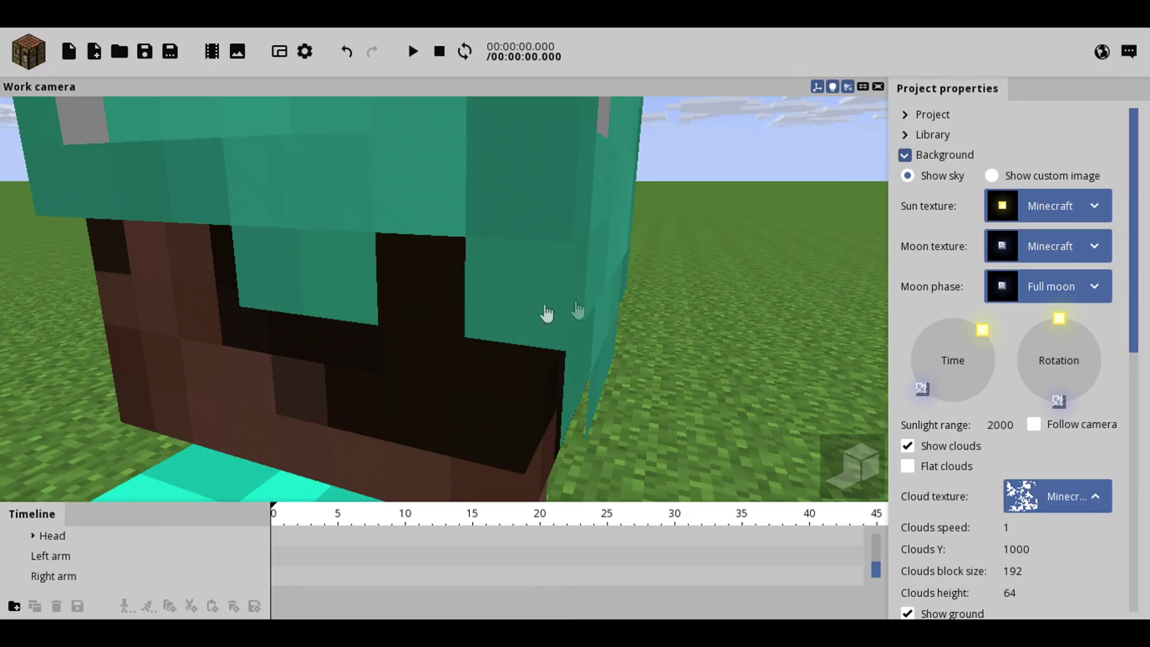
pyautogui.moveTo(546, 314); pyautogui.dragTo(611, 278)
pyautogui.scroll(-6, 590, 313)
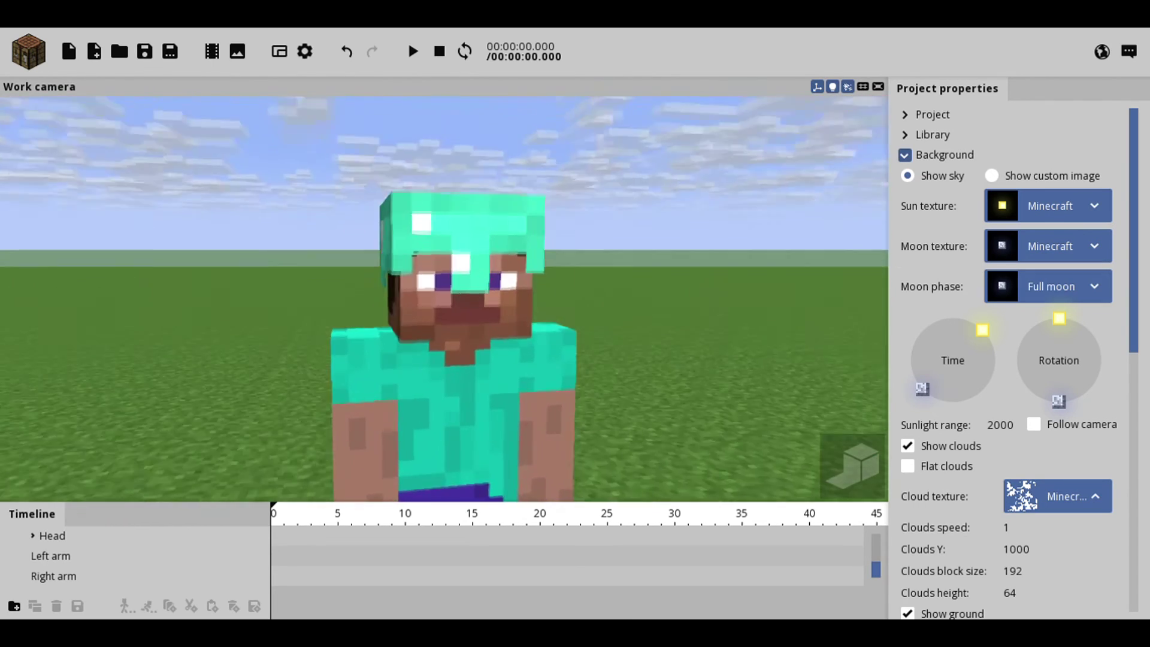
pyautogui.moveTo(591, 313); pyautogui.dragTo(609, 329, button='middle')
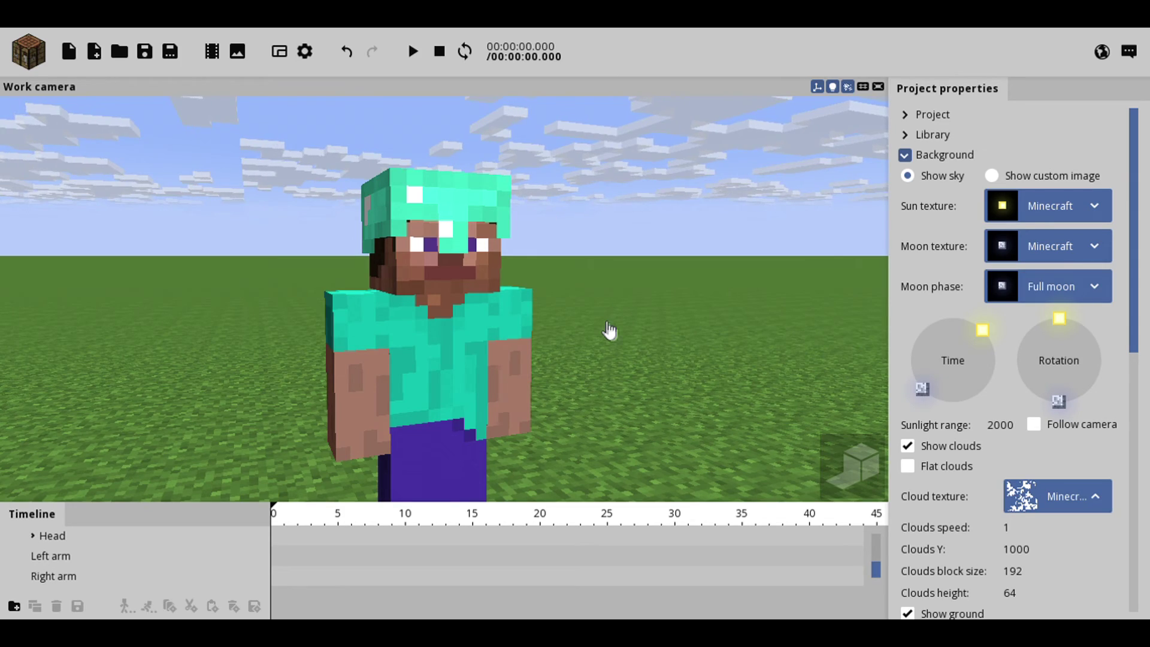
pyautogui.moveTo(629, 315); pyautogui.dragTo(629, 354)
pyautogui.moveTo(779, 338); pyautogui.dragTo(621, 349, button='middle')
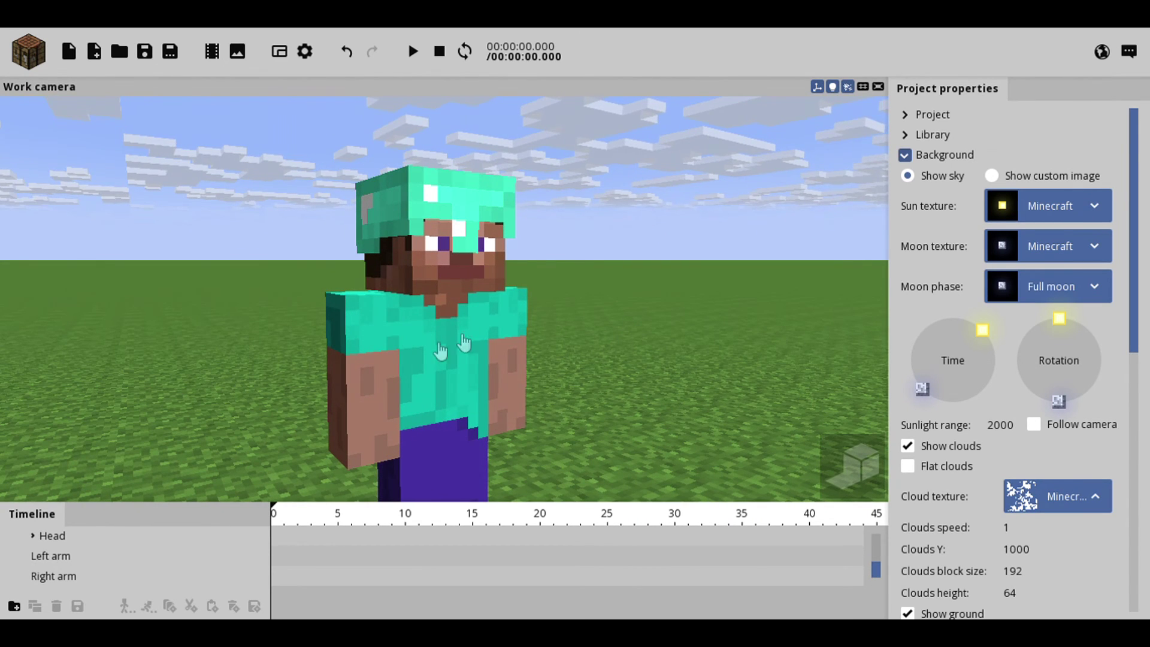
# Step: Select the diamond helmet to check its properties, and inspect it from the back and side of the character
pyautogui.click(474, 207)
pyautogui.click(355, 205)
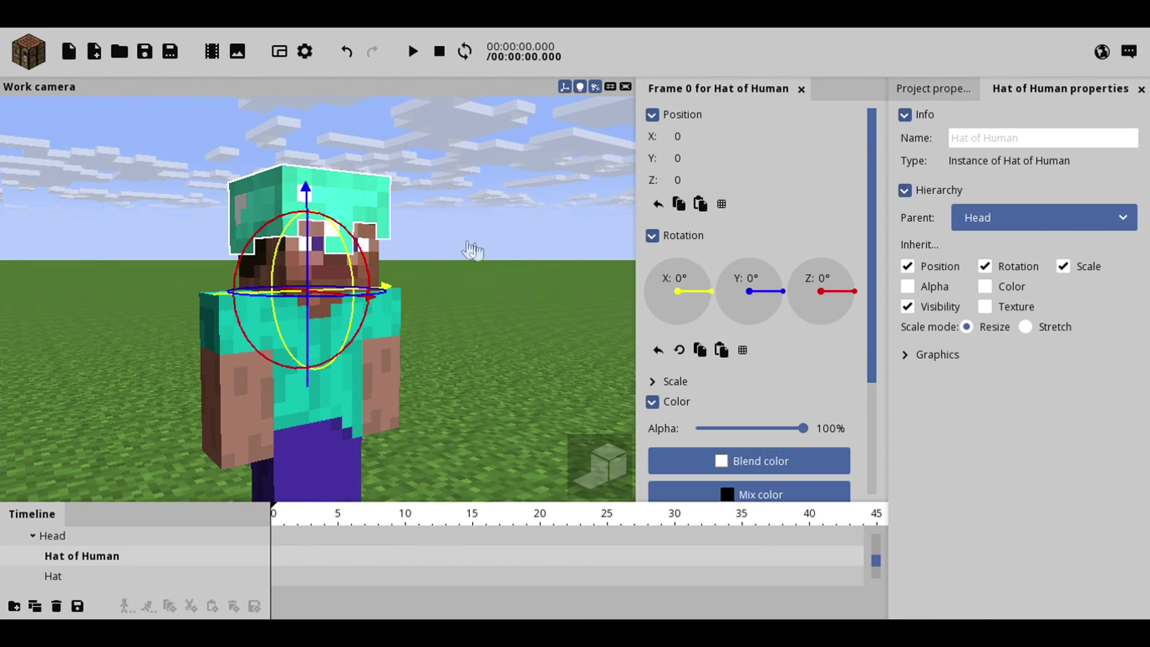
pyautogui.moveTo(360, 282); pyautogui.dragTo(361, 308, button='middle')
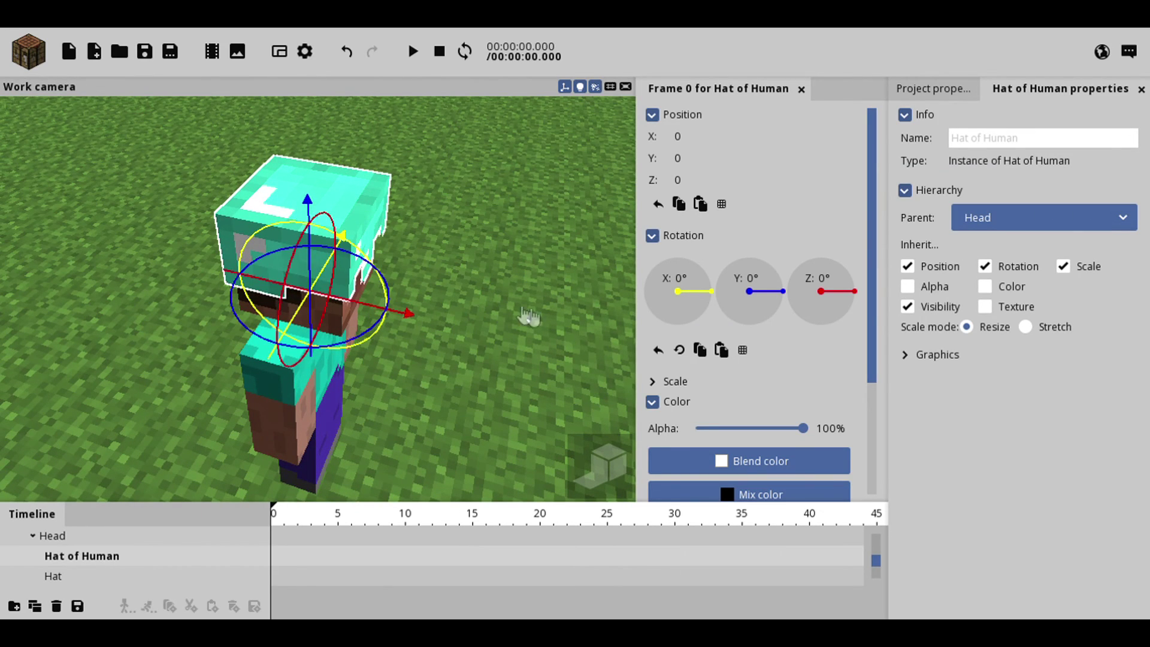
pyautogui.click(475, 358)
pyautogui.moveTo(475, 358); pyautogui.dragTo(257, 276)
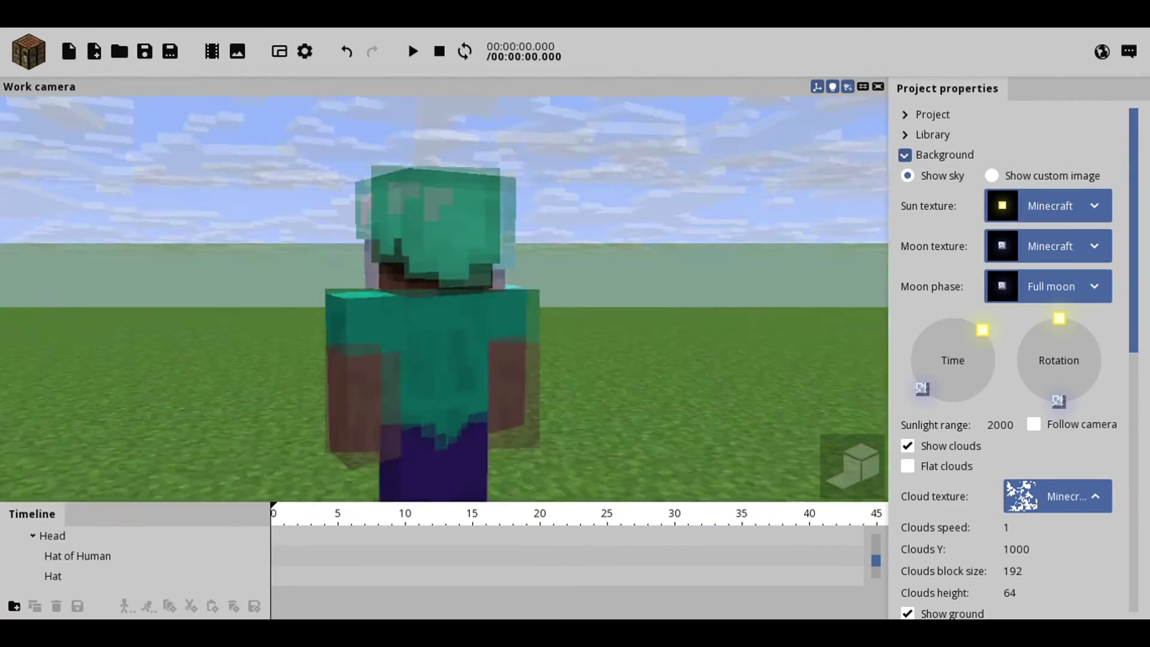
pyautogui.moveTo(258, 276); pyautogui.dragTo(695, 264)
pyautogui.moveTo(475, 360); pyautogui.dragTo(510, 353, button='right')
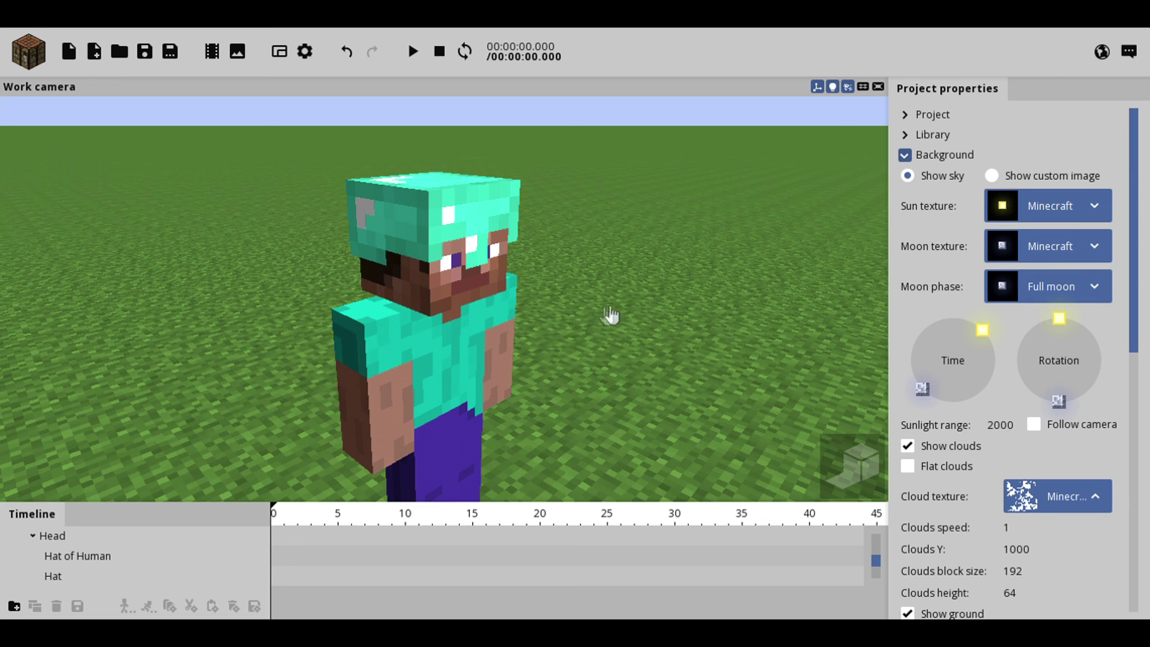
pyautogui.moveTo(625, 312); pyautogui.dragTo(470, 336)
pyautogui.moveTo(450, 309); pyautogui.dragTo(359, 296, button='right')
pyautogui.moveTo(443, 300)
pyautogui.mouseDown()
pyautogui.moveTo(360, 320)
pyautogui.moveTo(429, 328)
pyautogui.moveTo(448, 315)
pyautogui.mouseUp()
pyautogui.moveTo(359, 294); pyautogui.dragTo(360, 292, button='right')
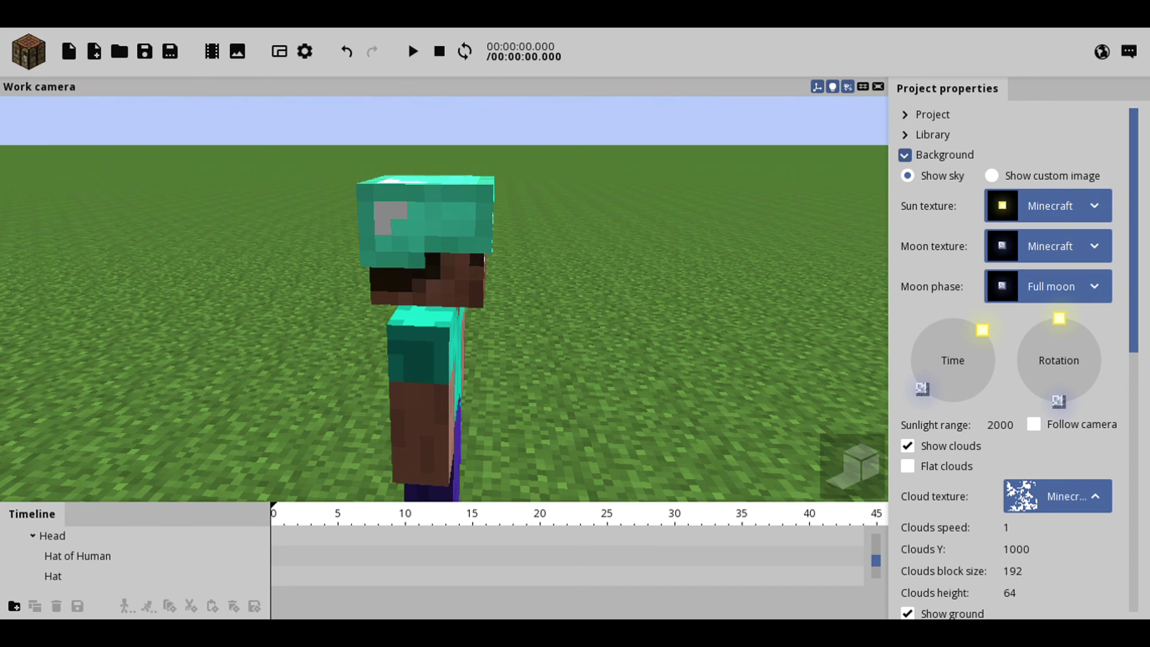